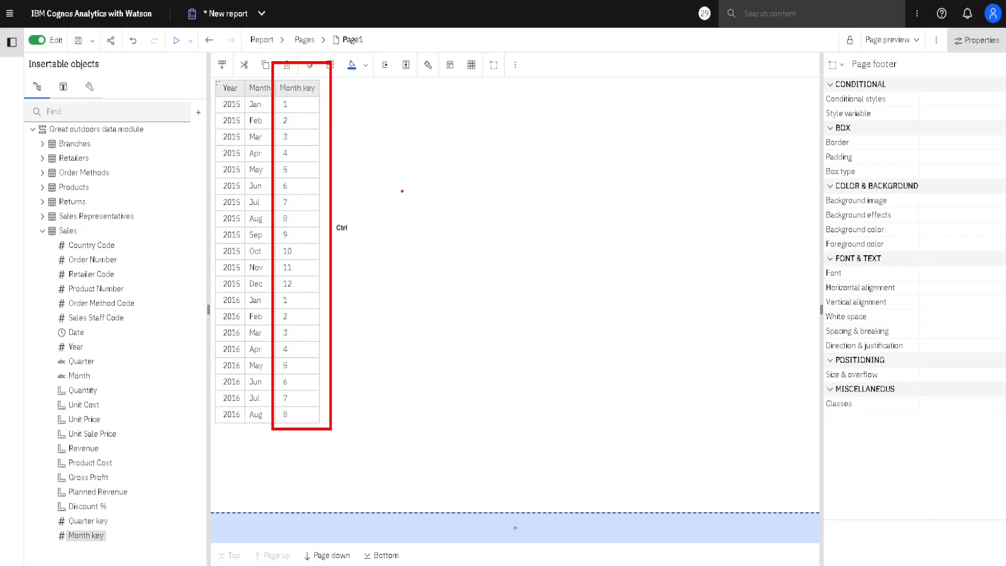
key("Escape")
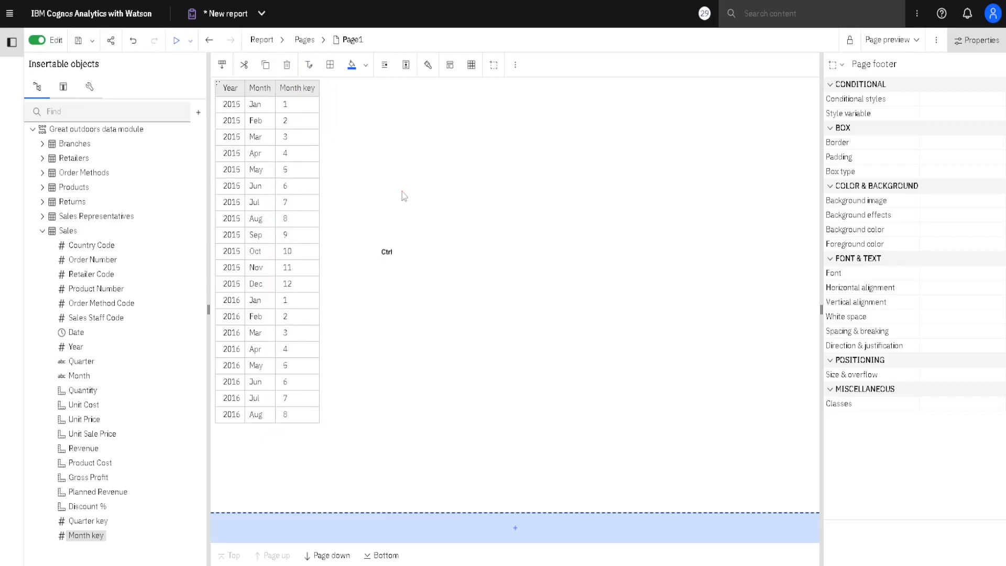
mouse_move(207, 45)
left_mouse_down()
mouse_move(419, 83)
mouse_move(533, 82)
left_mouse_up()
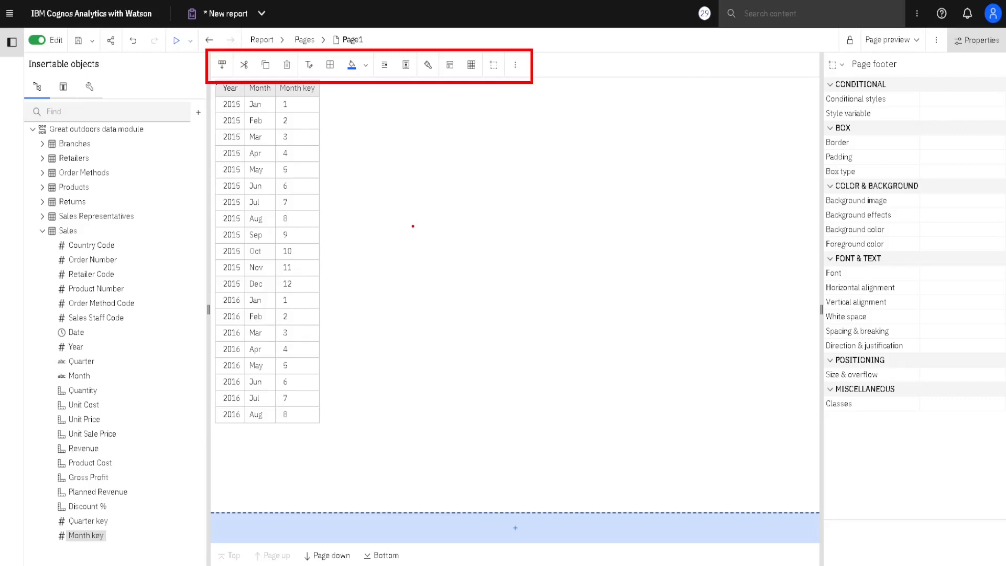
key("Escape")
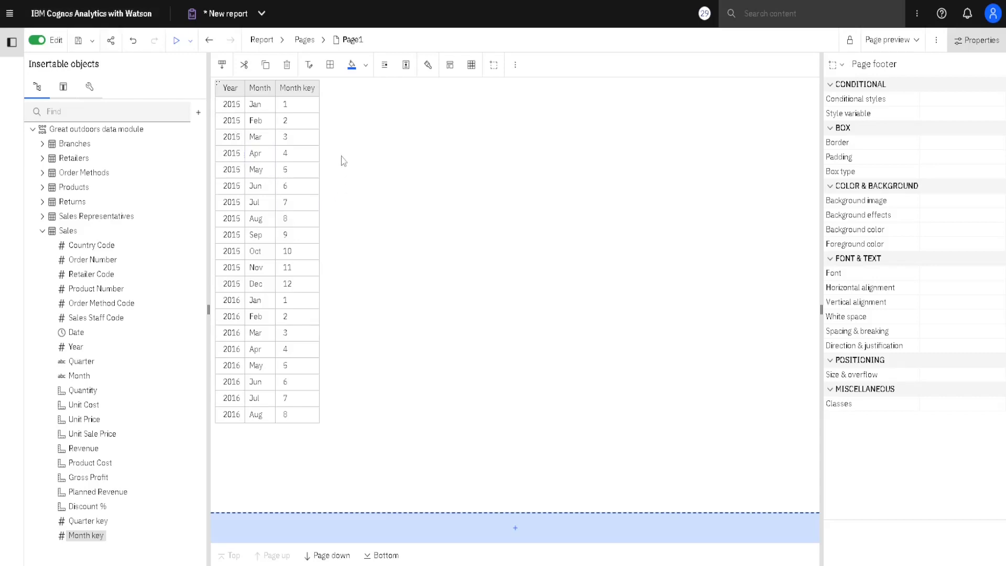
Step: Open the filter editor for the list's query with the Month column selected
left_click(260, 136)
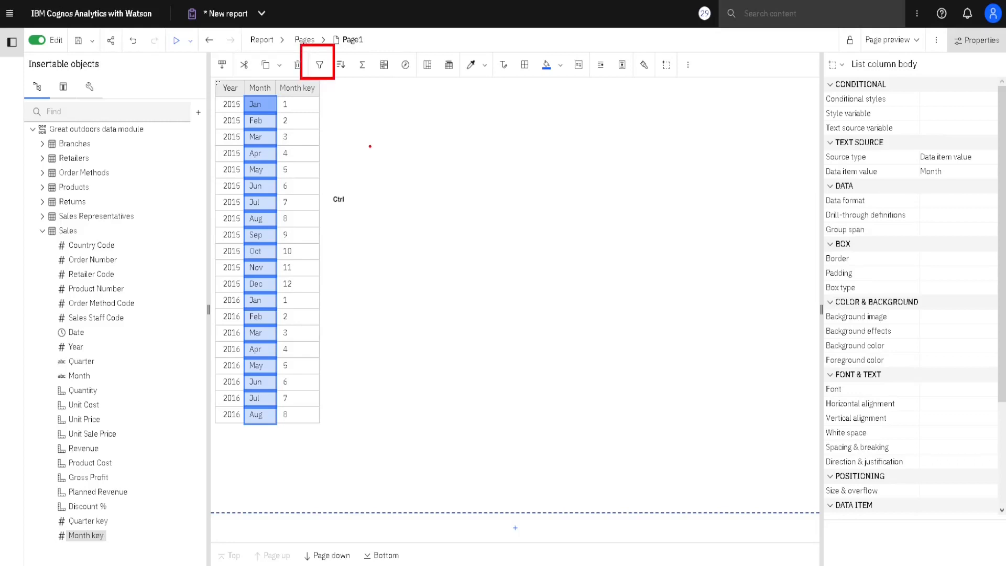
left_click(322, 67)
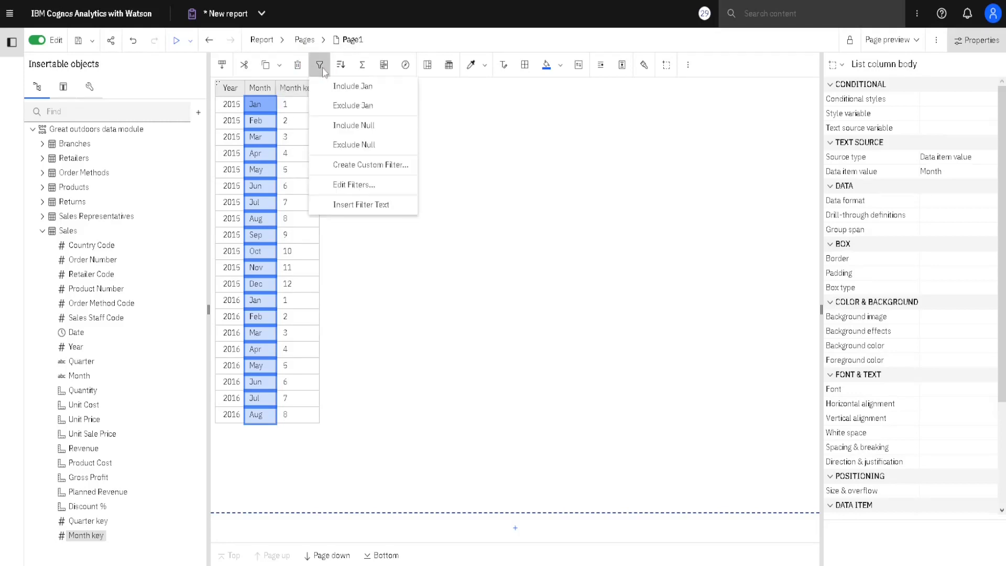
left_click(386, 188)
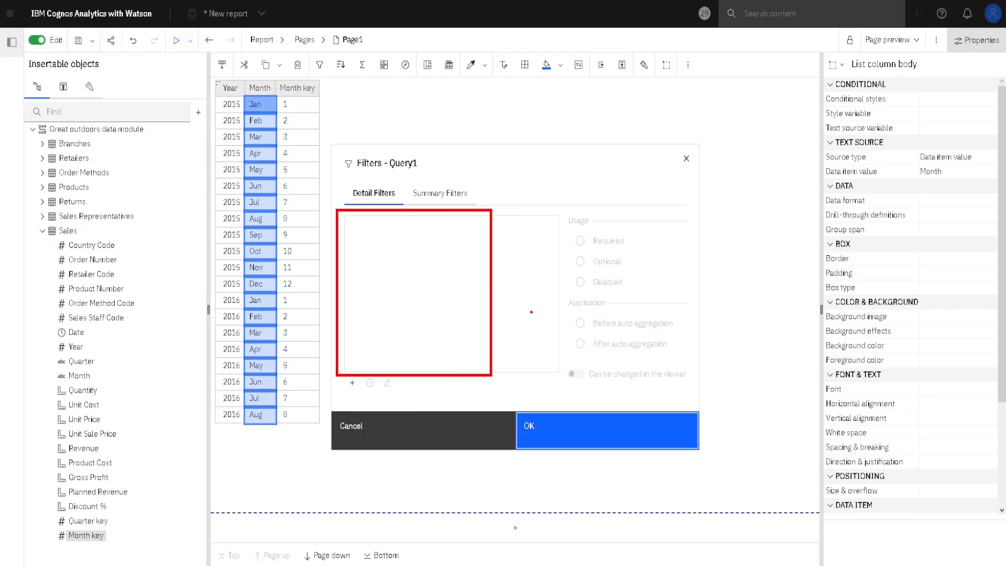
Step: Add a custom detail filter based on Month key that keeps values greater than 5
left_click(352, 383)
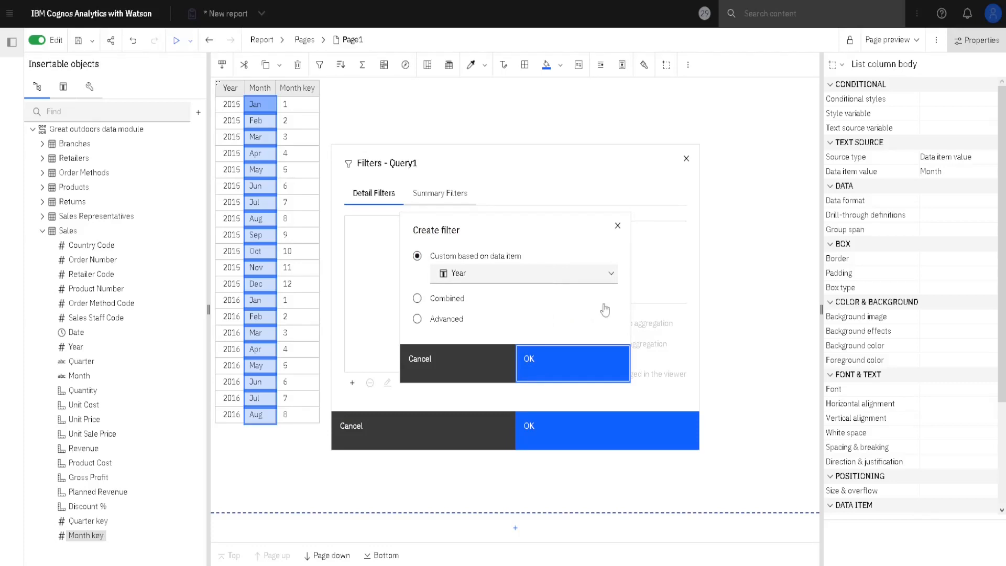
left_click(613, 282)
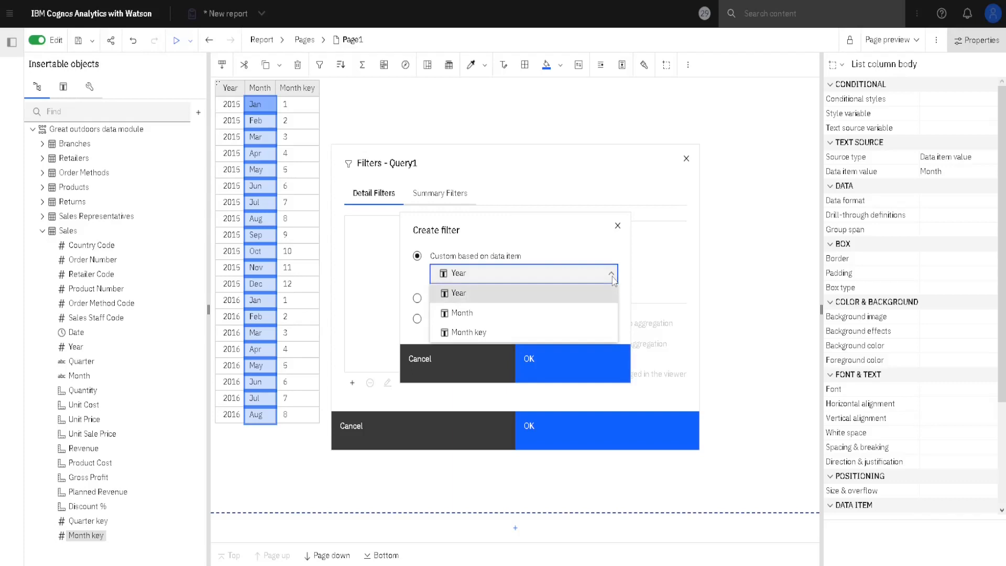
left_click(572, 331)
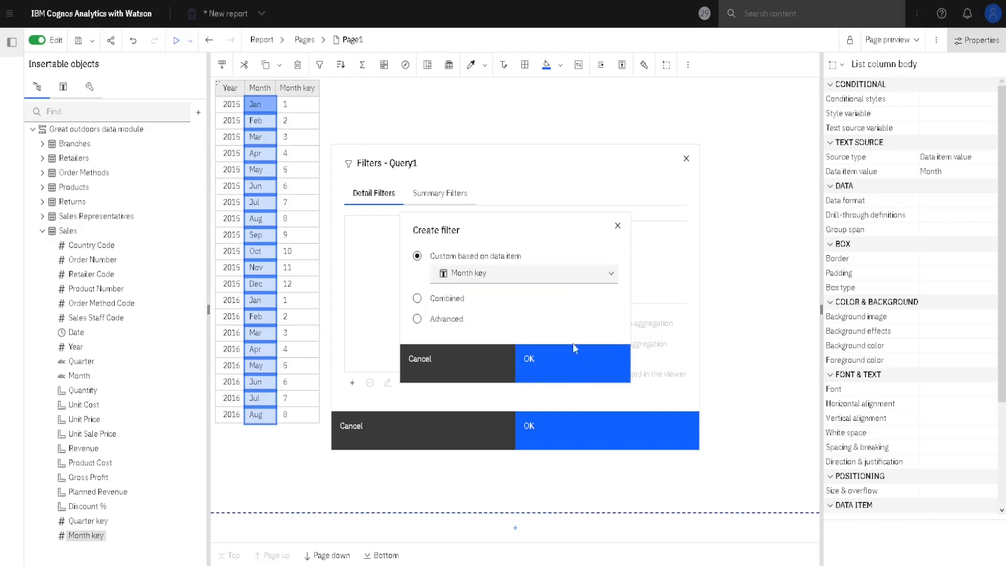
left_click(567, 367)
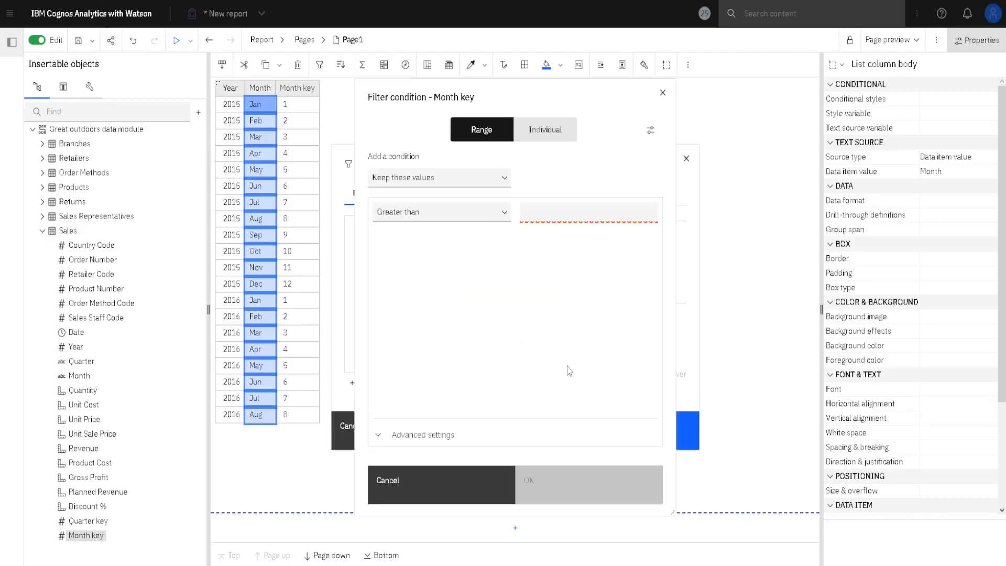
left_click(536, 213)
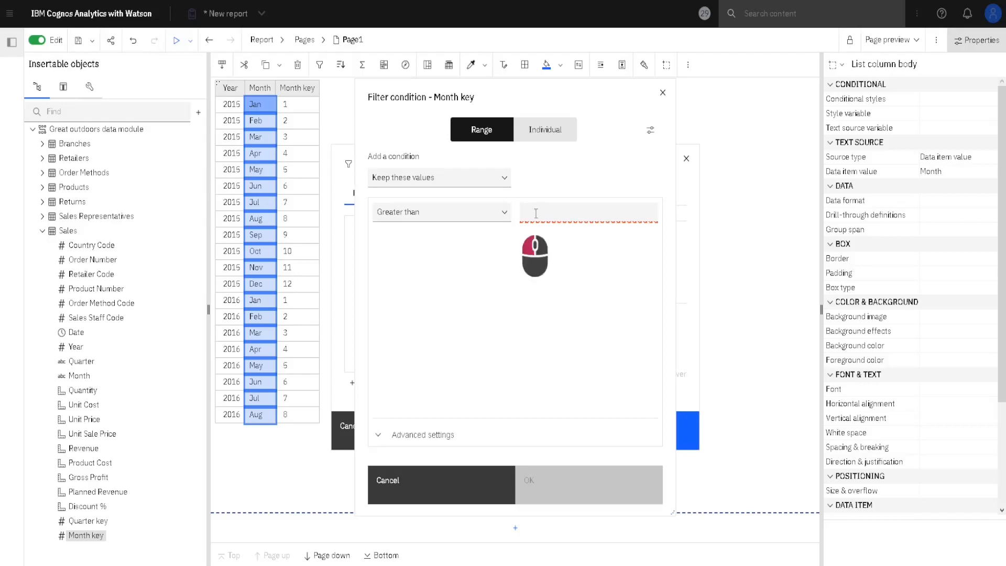
type("5")
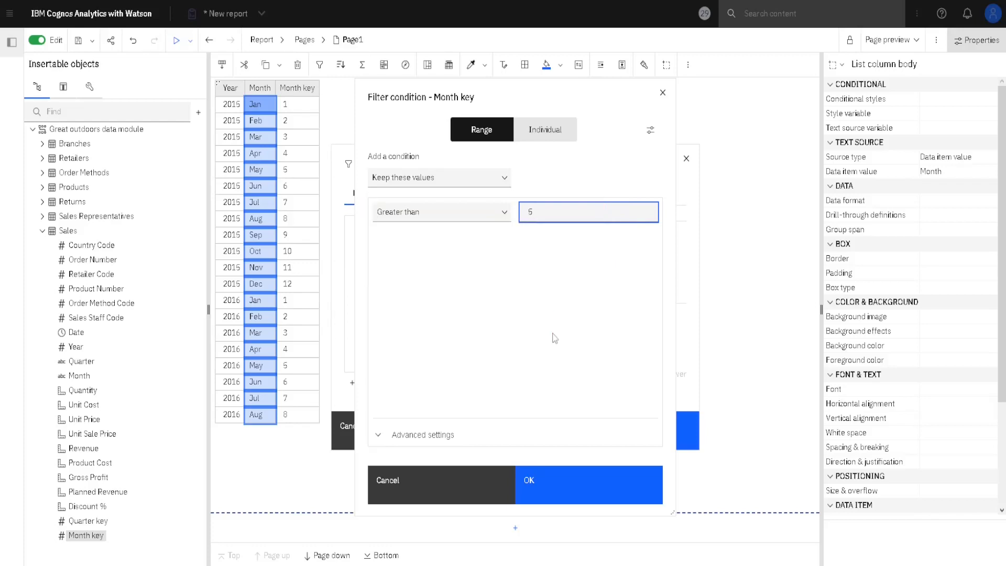
left_click(571, 481)
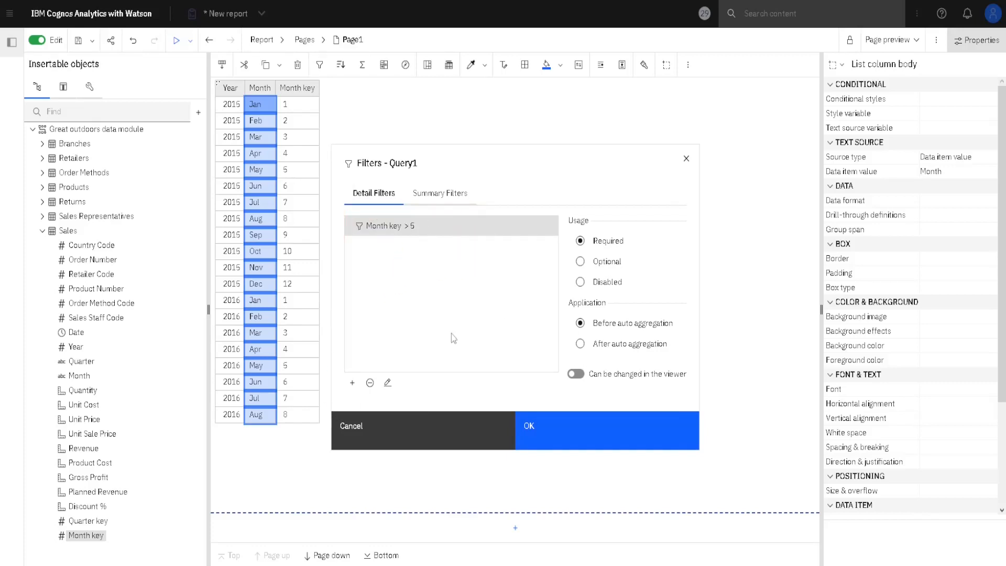
Step: Add another custom detail filter based on Month key that keeps values greater than 7
left_click(353, 382)
left_click(609, 274)
left_click(522, 333)
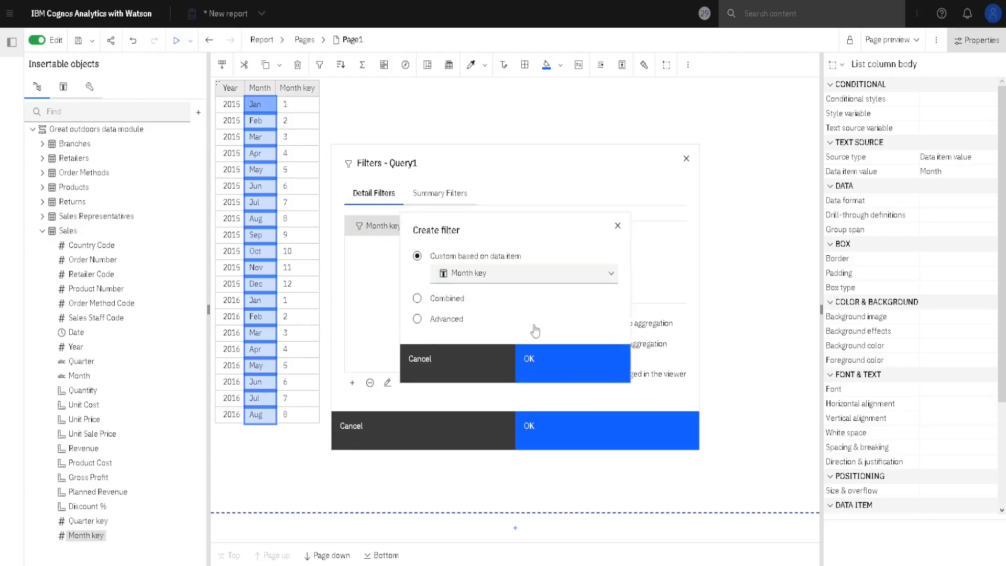
left_click(544, 363)
left_click(534, 214)
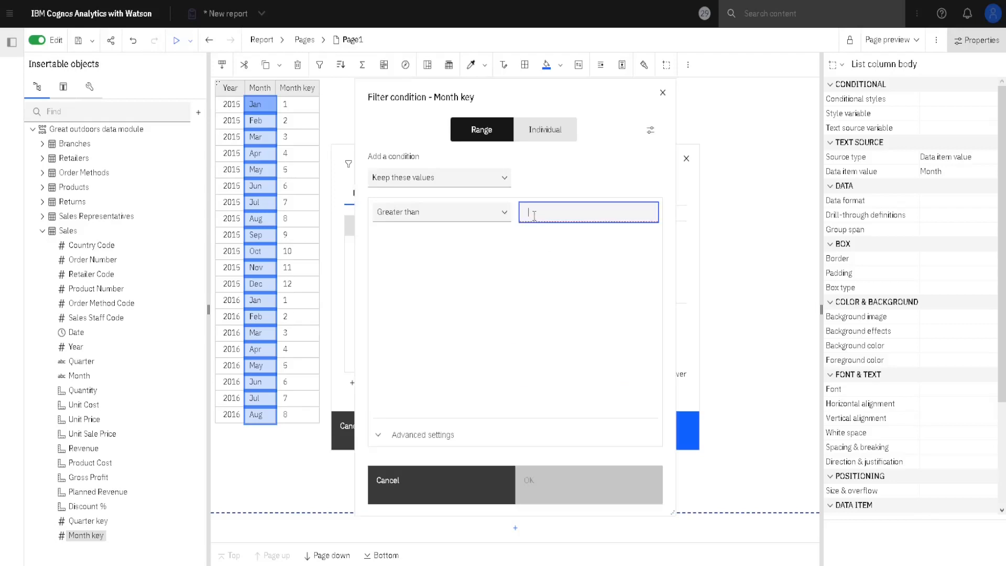
type("7")
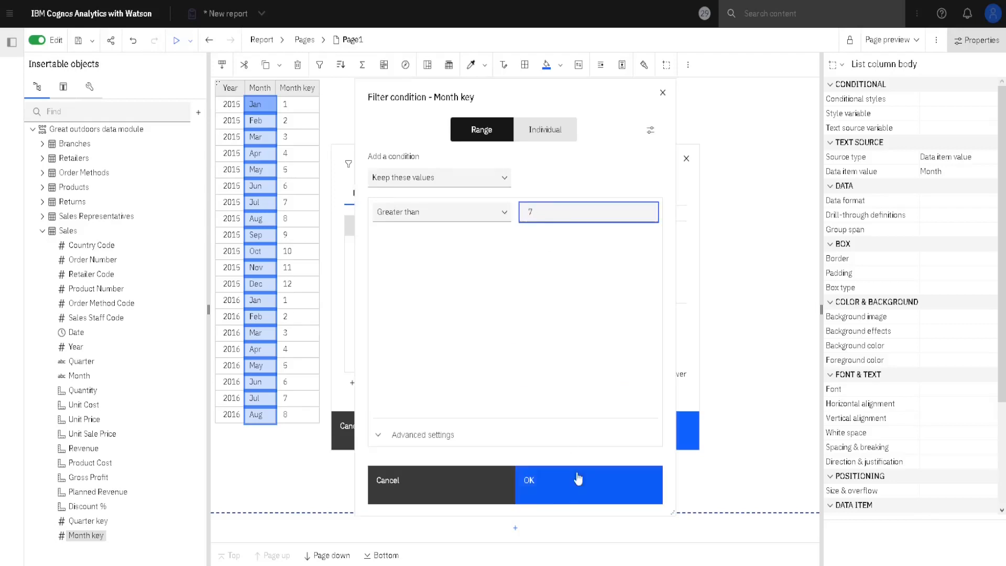
left_click(577, 485)
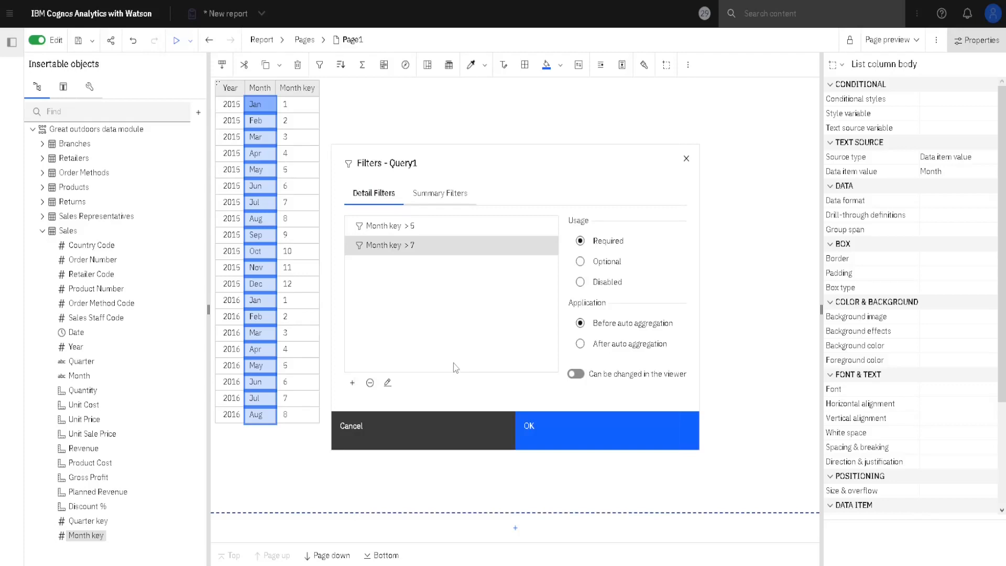
Step: Delete the Month key > 5 detail filter and apply the filter changes to the list
left_click(430, 236)
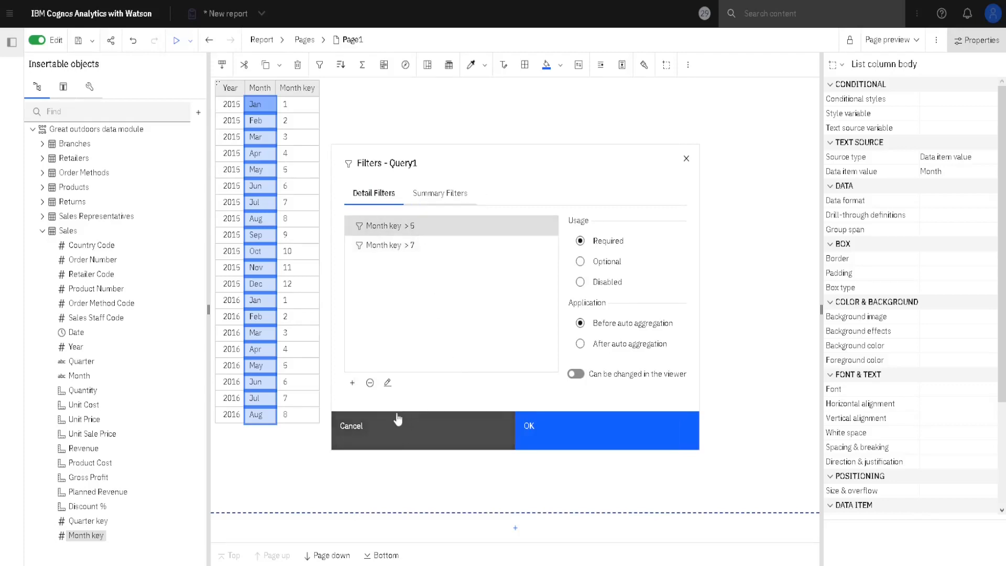
left_click(370, 383)
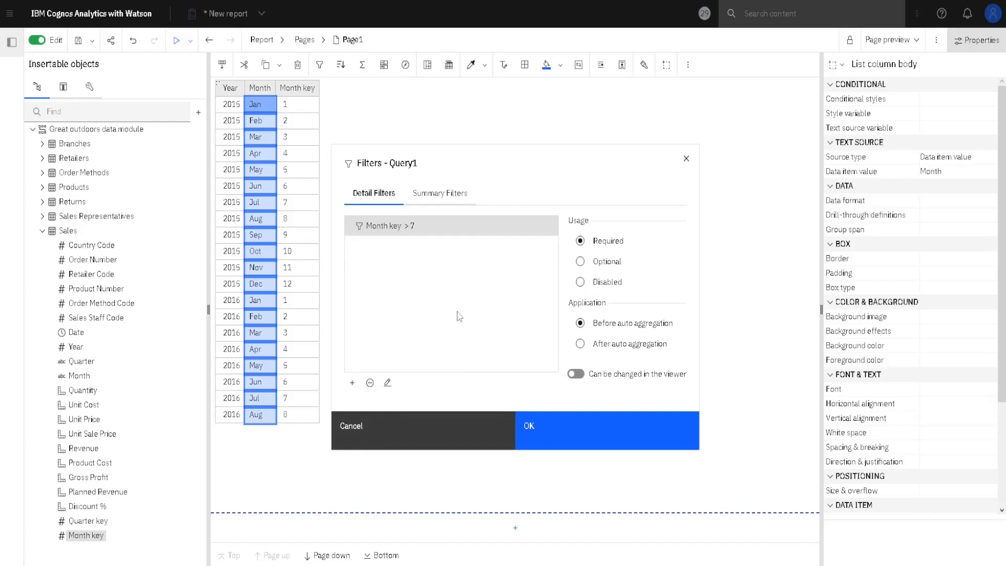
left_click(585, 432)
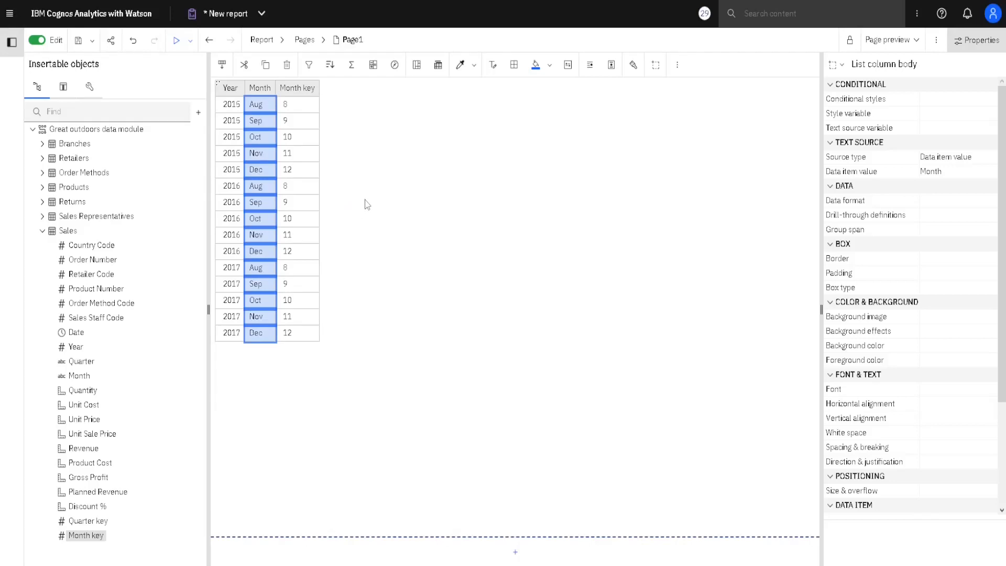
Step: Change the Month key > 7 filter to exclude these values and apply it to the list
left_click(312, 71)
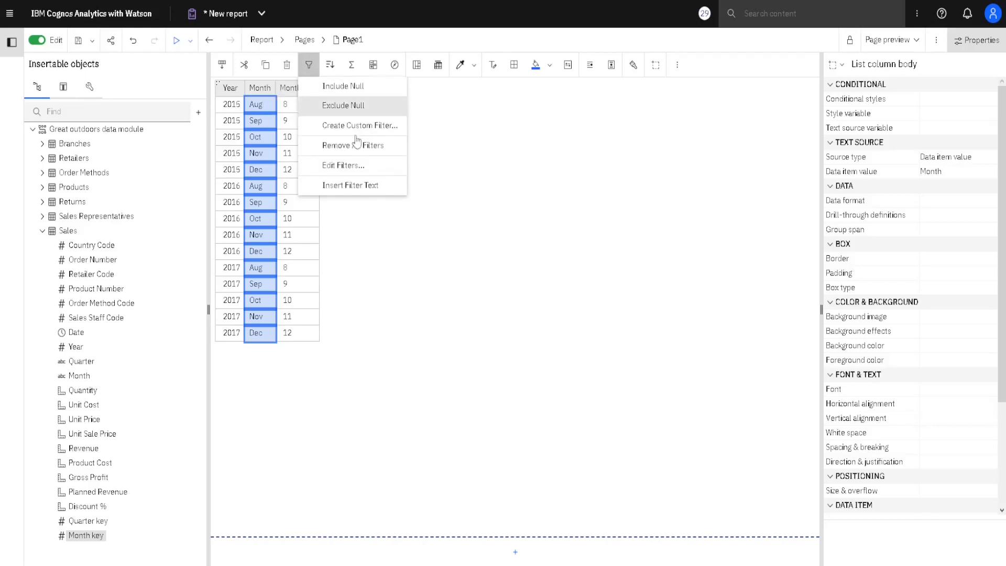
left_click(366, 167)
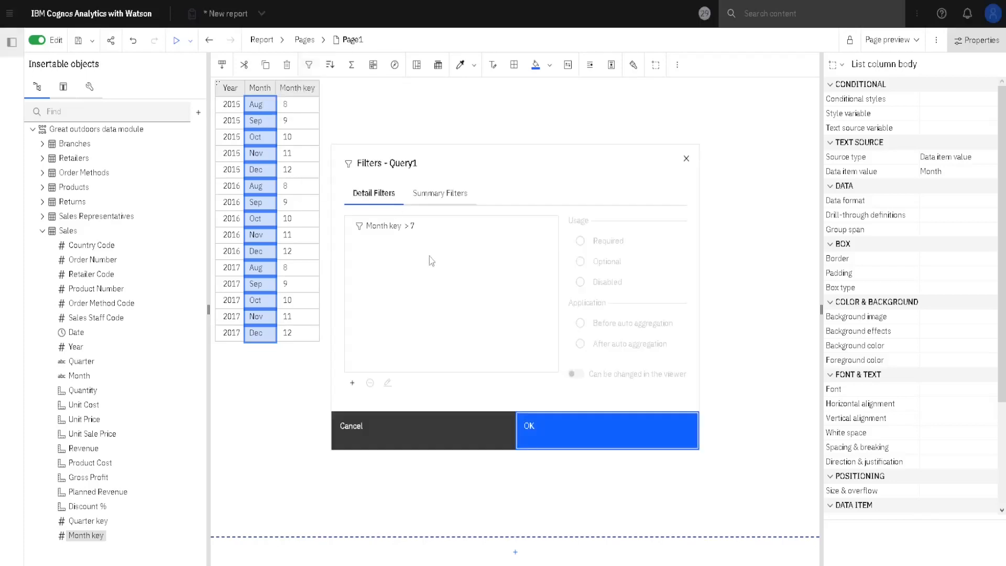
double_click(400, 230)
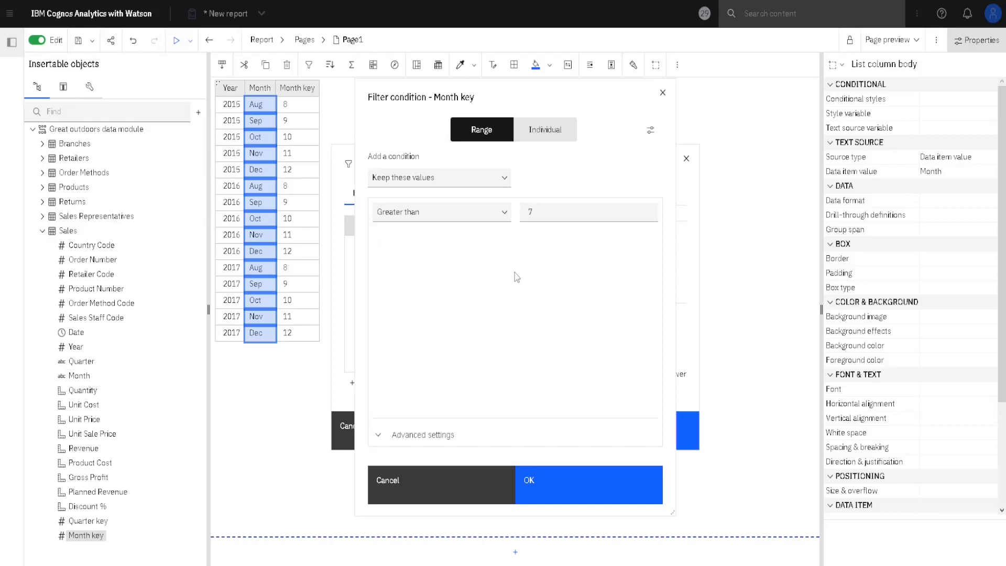
left_click(504, 179)
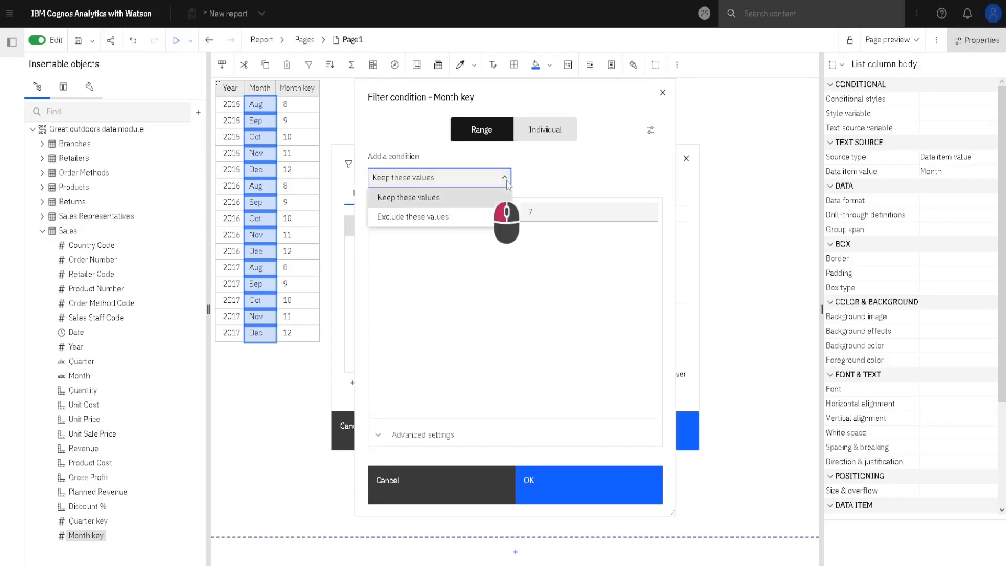
left_click(458, 220)
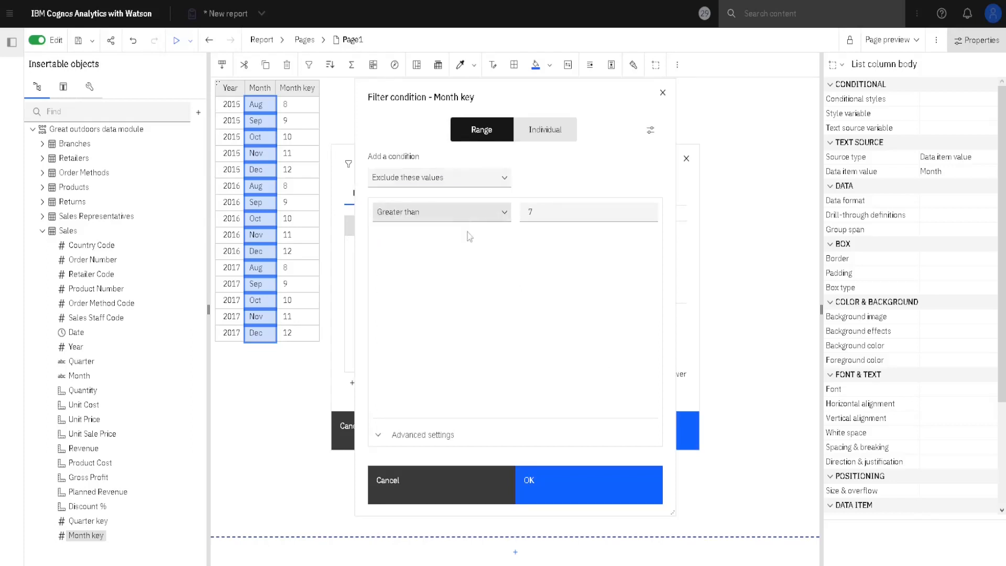
left_click(557, 487)
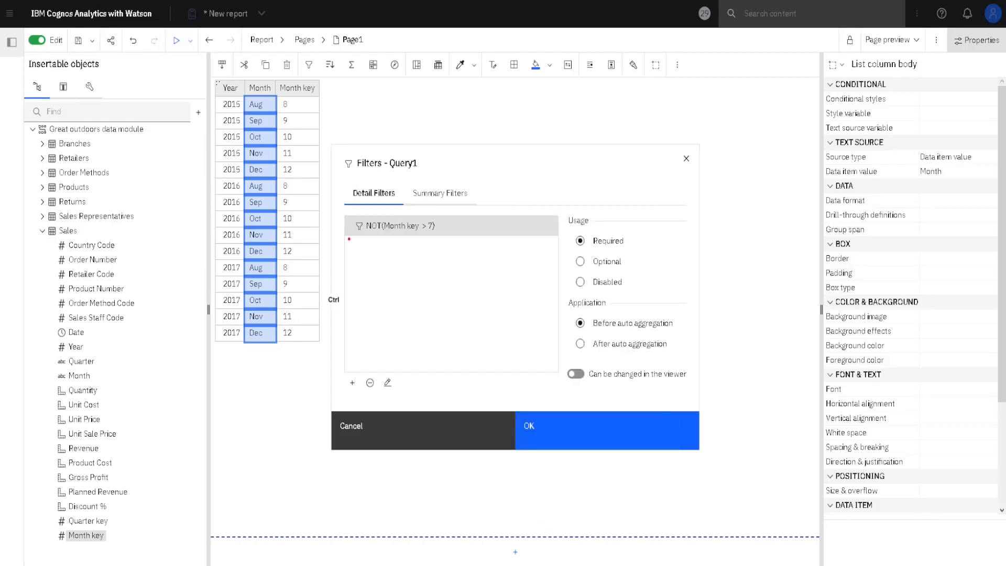
left_click_drag(347, 244, 390, 214)
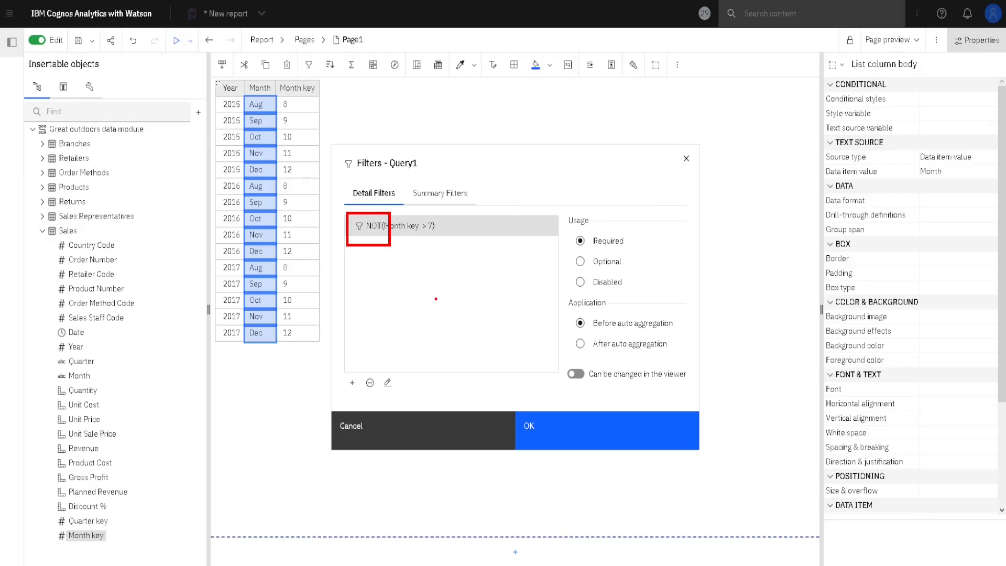
left_click(562, 428)
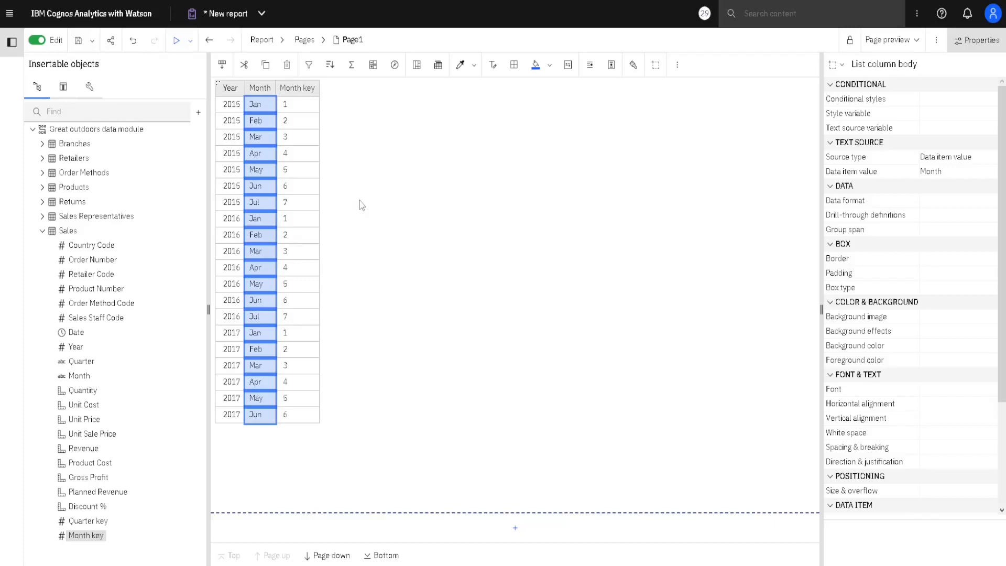
Step: Edit the existing NOT(Month key > 7) detail filter and switch its condition to keep these values
left_click(308, 64)
left_click(366, 163)
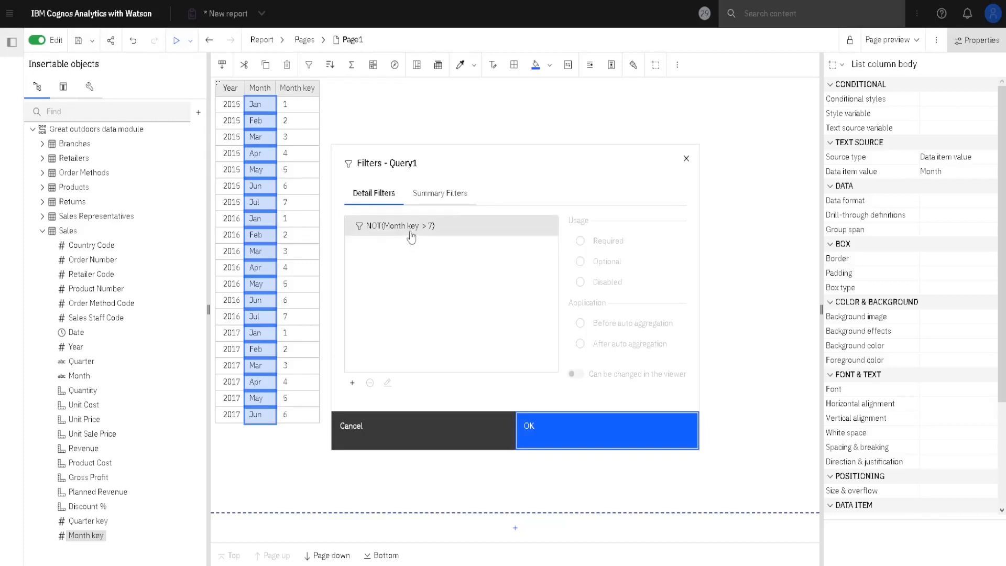
left_click(412, 236)
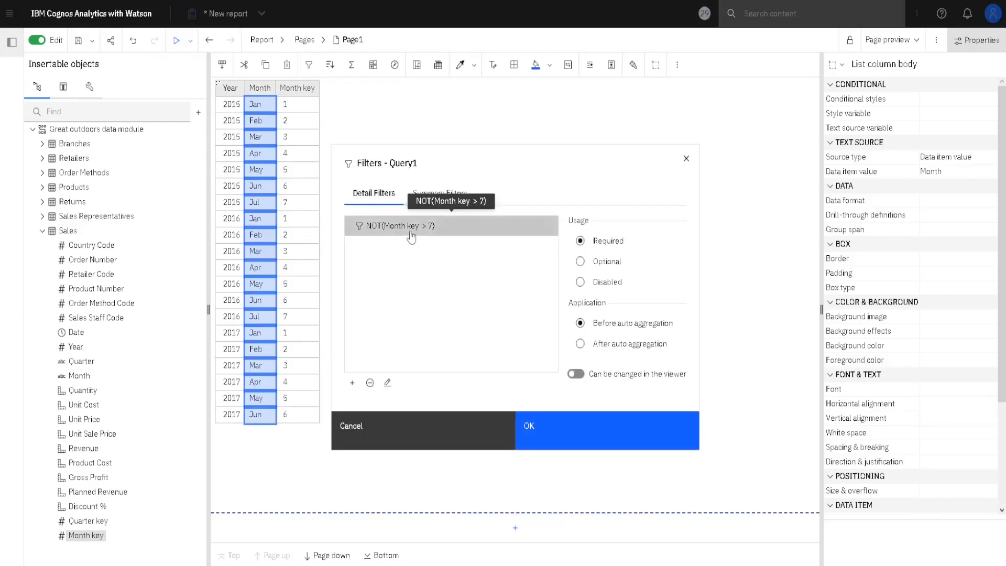
left_click(388, 382)
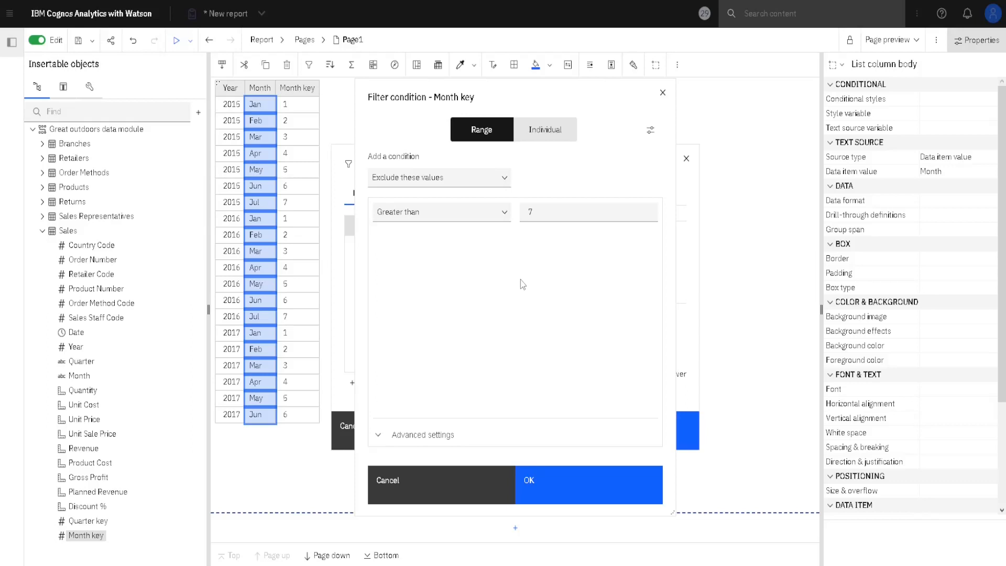
left_click(504, 178)
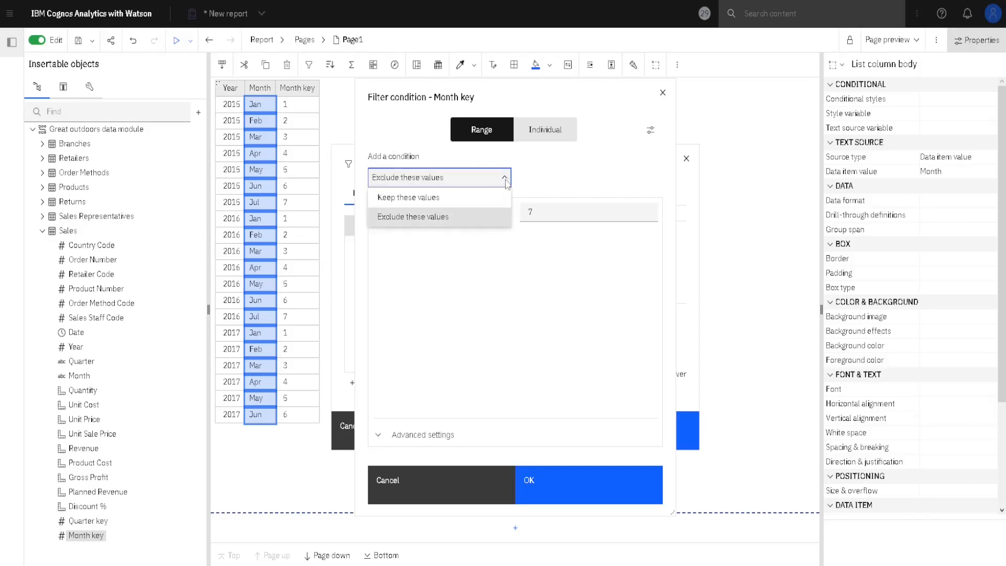
left_click(498, 197)
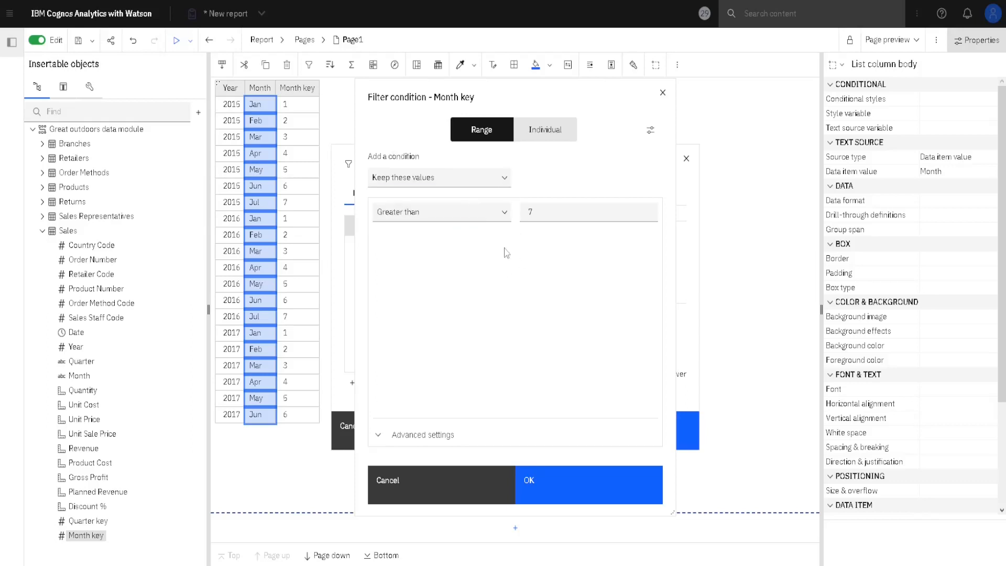
Step: Change the Month key condition to between 7 and 10 and apply the filter to the list
left_click(506, 216)
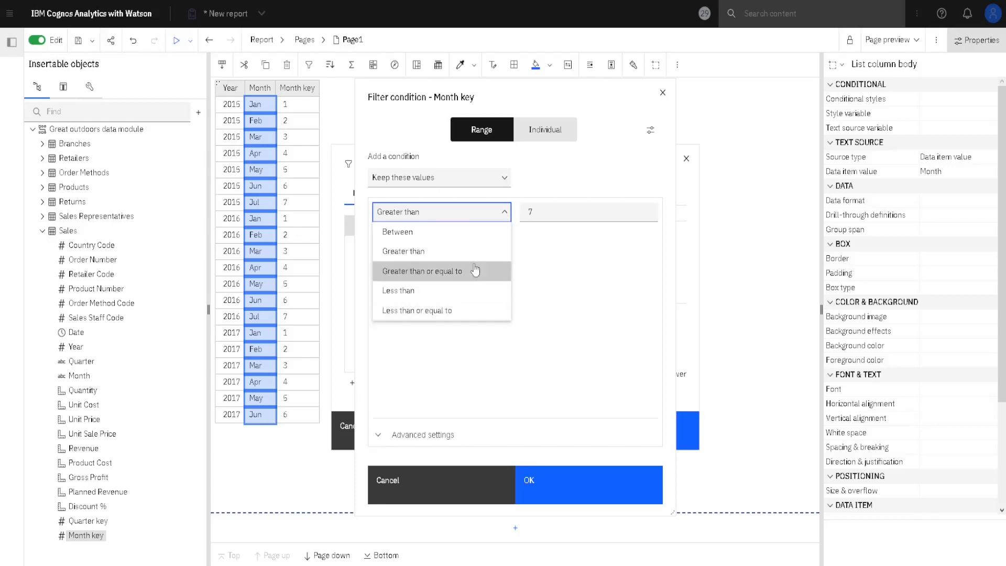
left_click(462, 240)
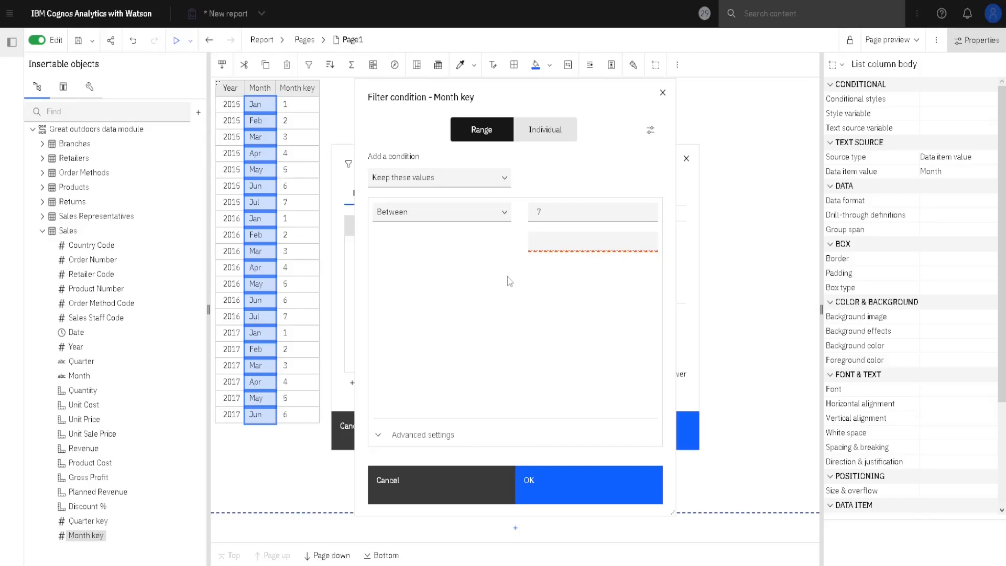
left_click(547, 241)
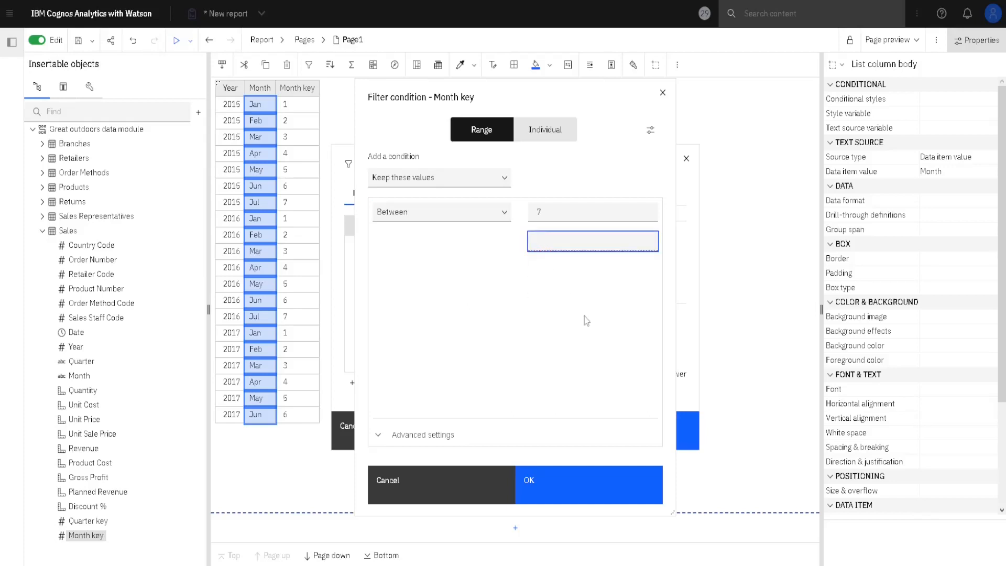
type("10")
left_click(564, 491)
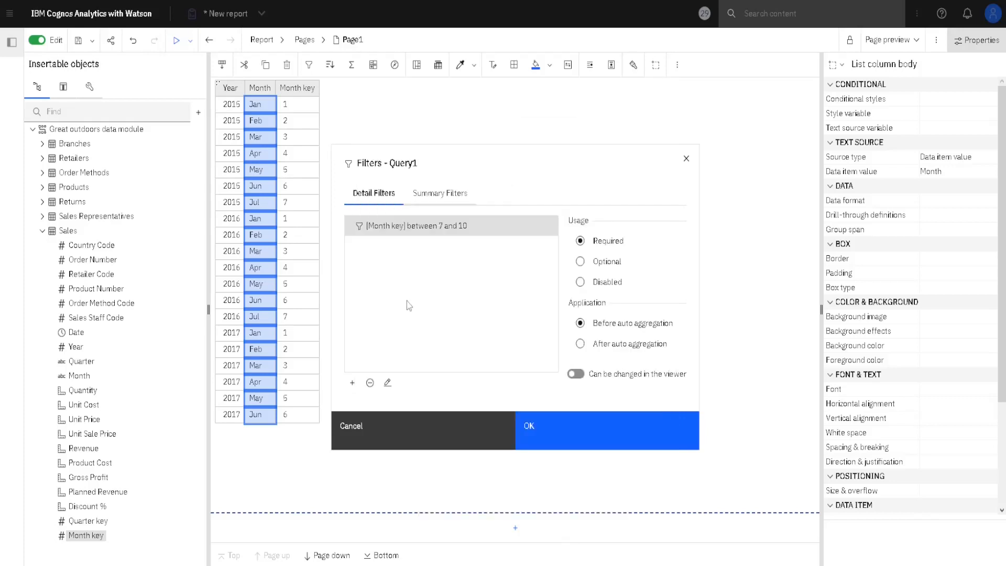
left_click(589, 429)
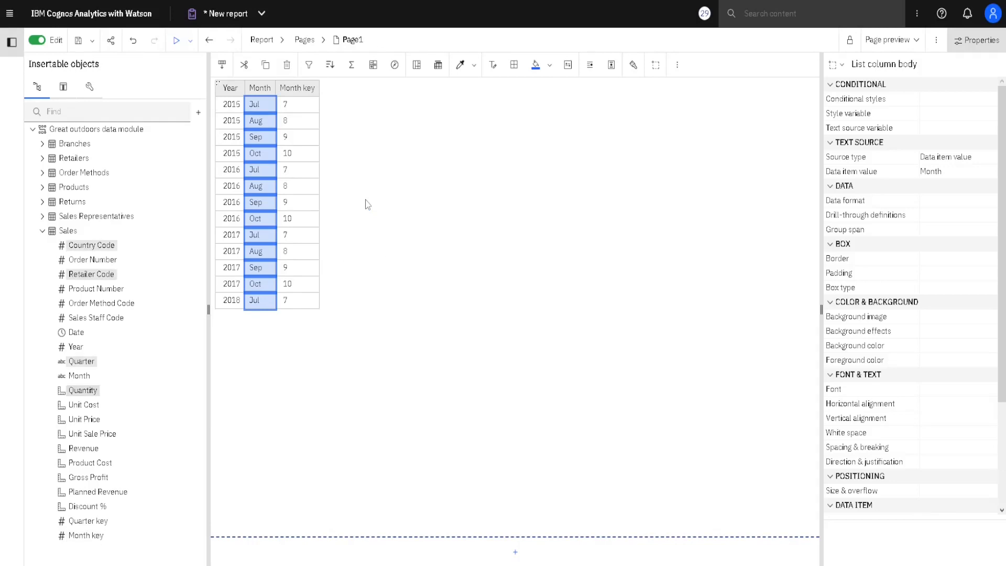
Step: Open the Month key between 7 and 10 detail filter for editing
left_click(309, 64)
left_click(361, 167)
left_click(404, 236)
double_click(403, 235)
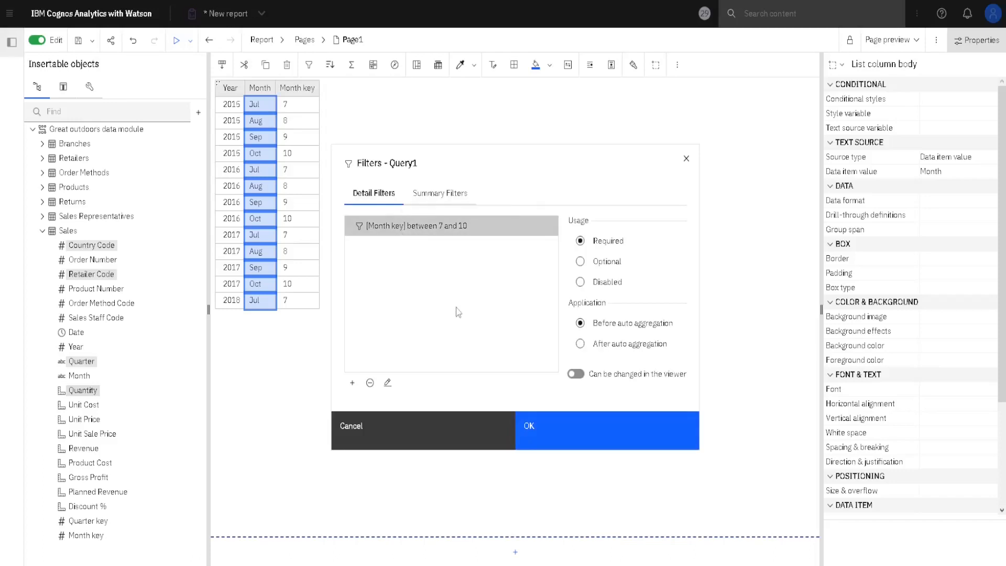
key("ctrl+2")
left_click_drag(438, 150, 520, 111)
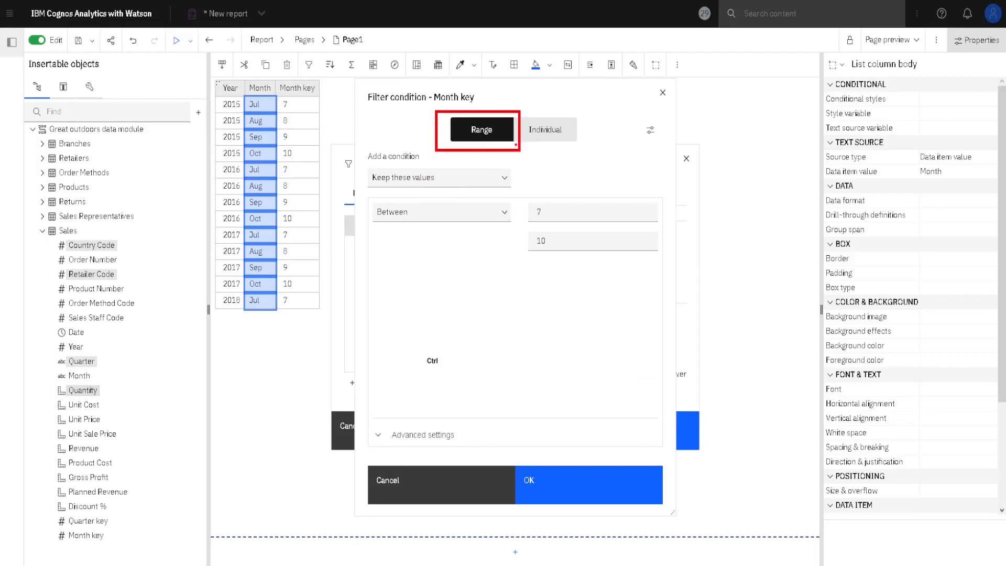
key("Escape")
key("ctrl+2")
left_click_drag(512, 158, 588, 106)
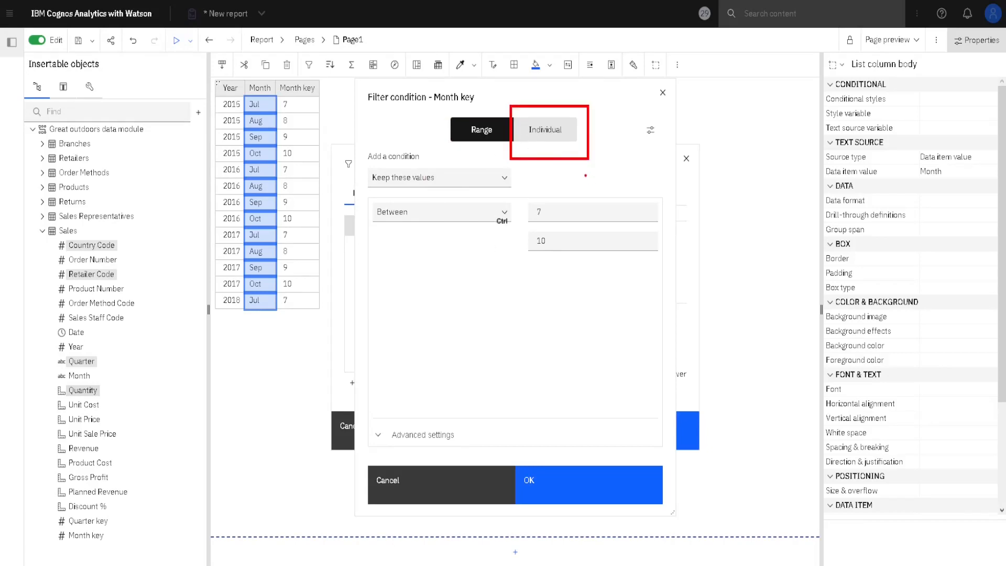
key("Escape")
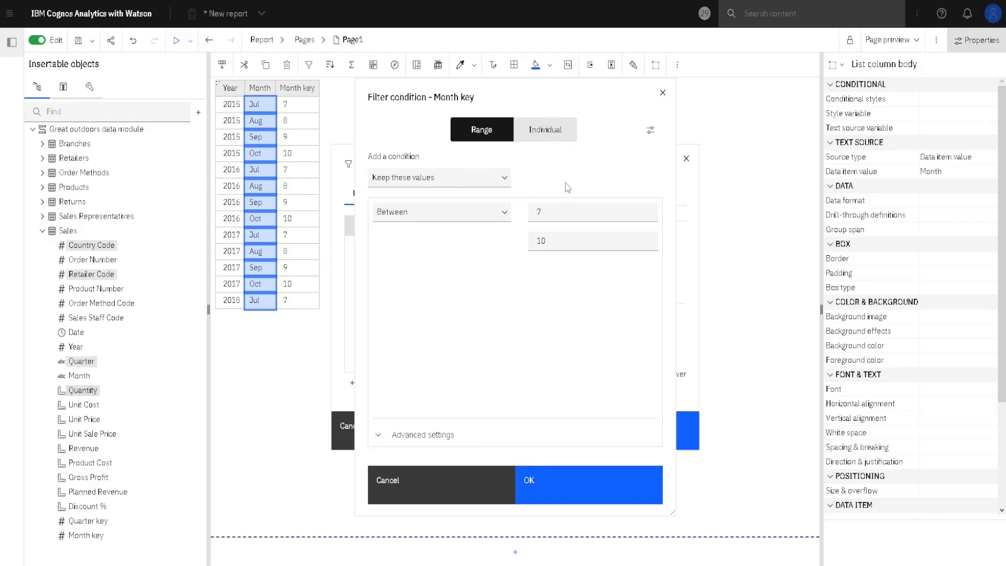
Step: Switch the Month key condition to individual values and remove 10 and 7 from the selected items
left_click(545, 137)
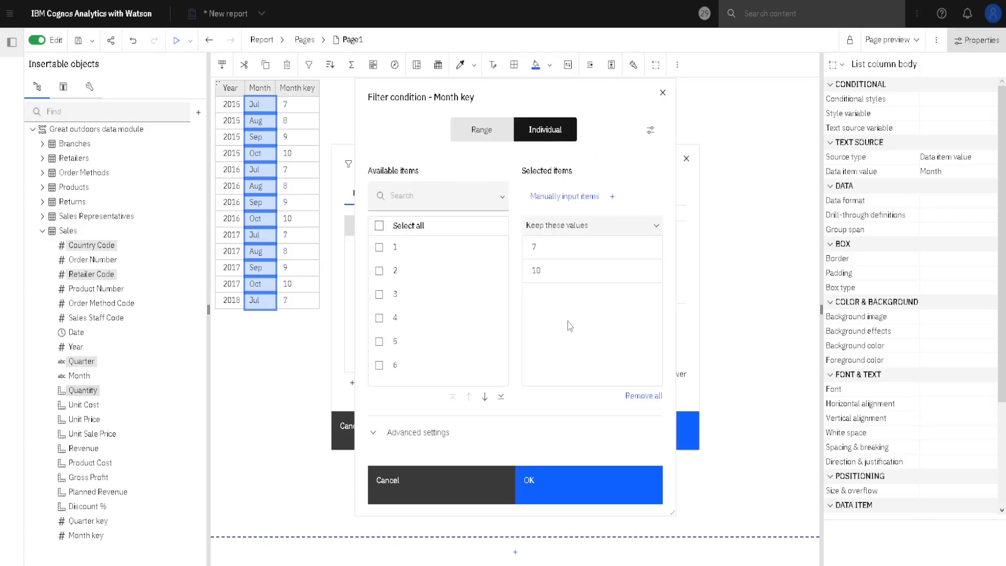
left_click_drag(515, 234, 568, 285)
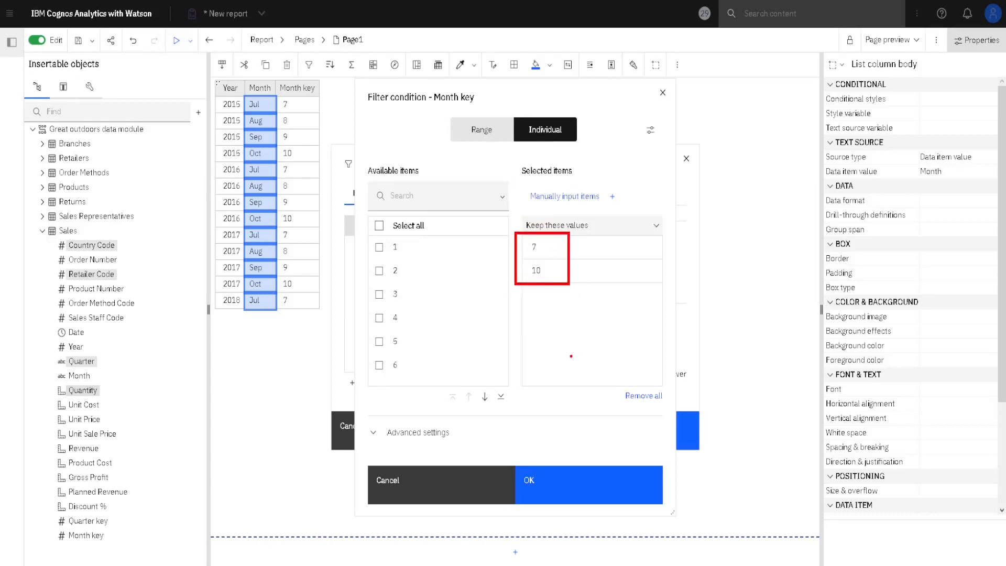
key("Escape")
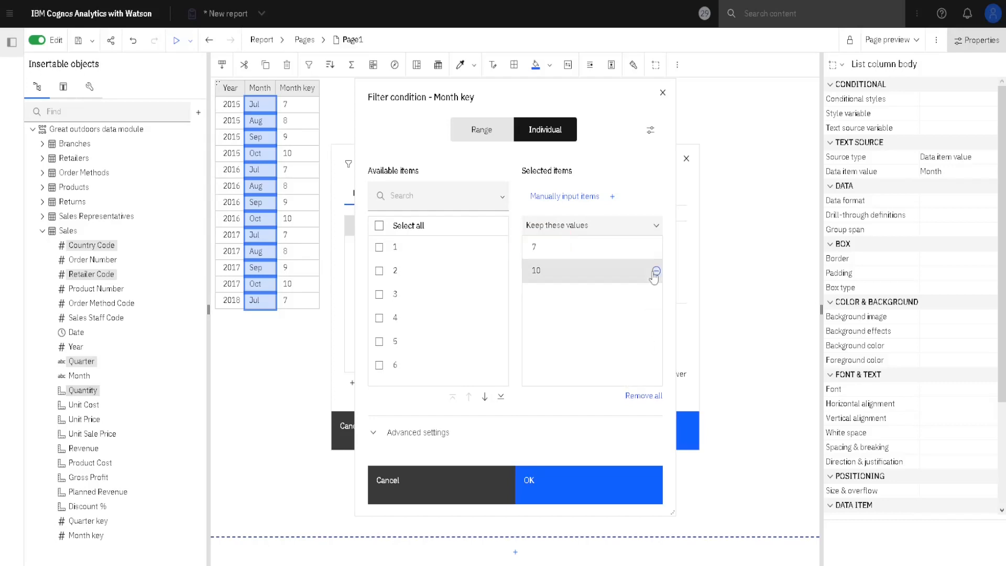
left_click(655, 272)
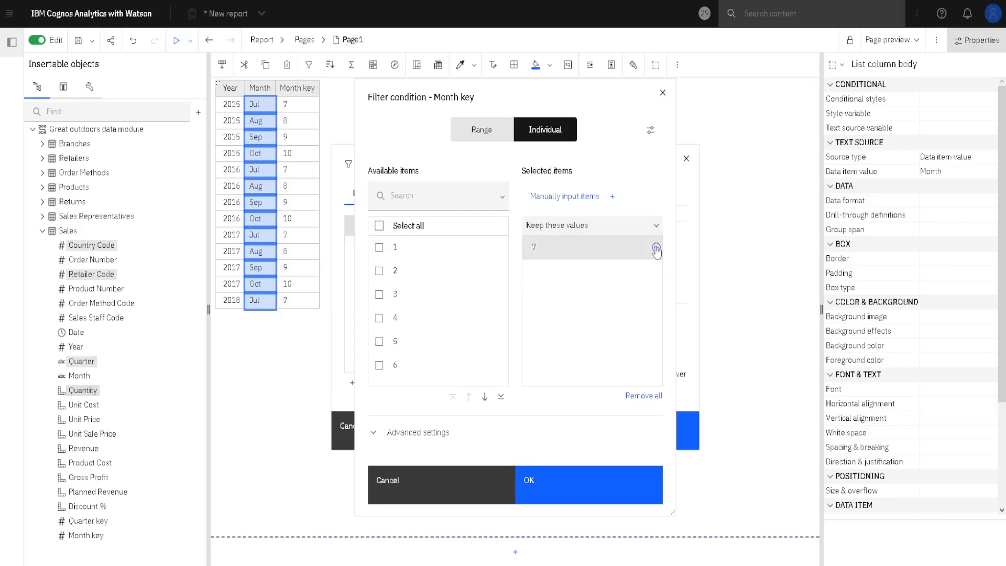
left_click(656, 247)
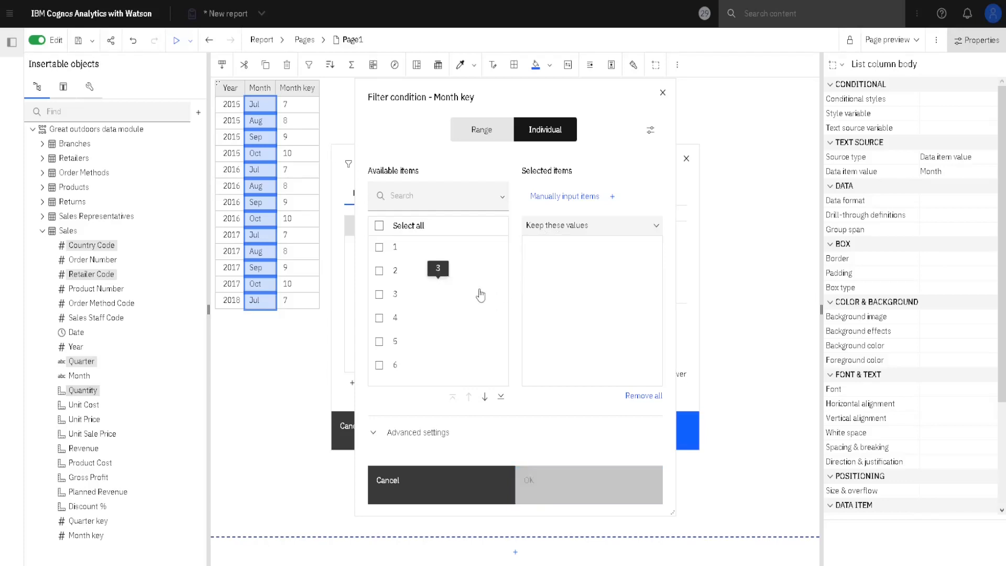
Step: Select the Month key values 1, 2 and 3 from the available items
left_click(484, 398)
left_click(482, 396)
left_click(470, 398)
left_click(379, 247)
left_click(379, 270)
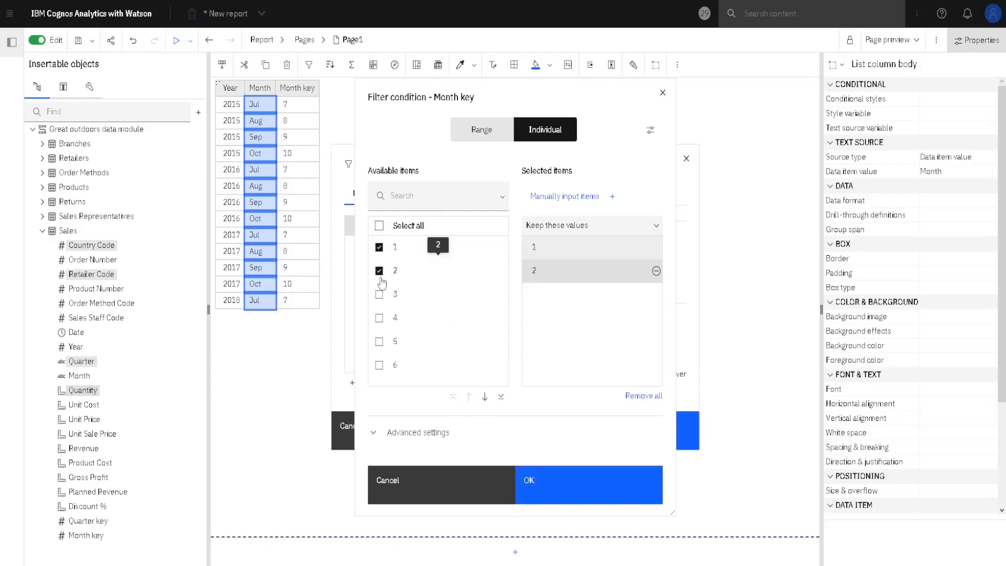
left_click(379, 295)
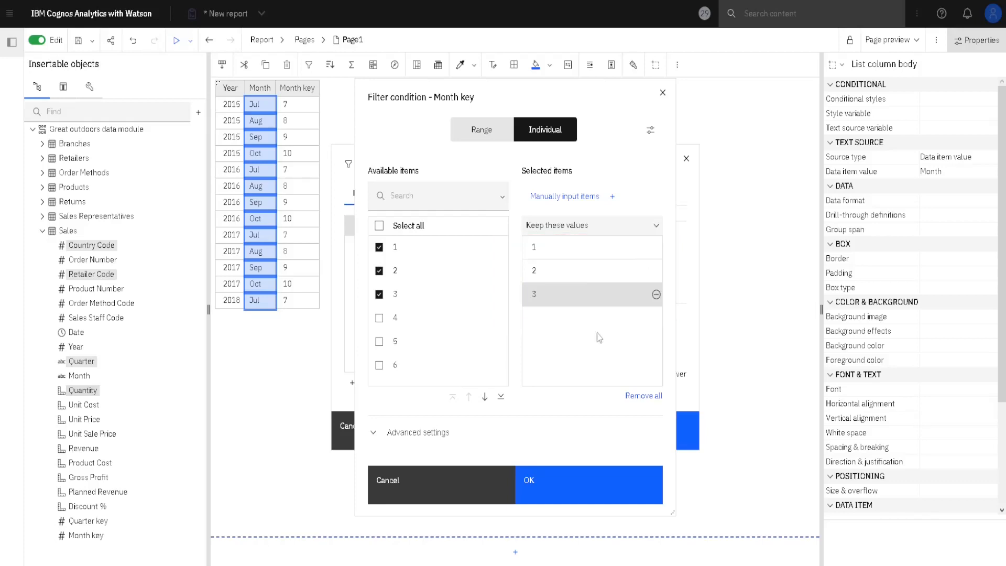
Step: Set the selected items to Keep these values and apply the filter to the list
left_click(657, 231)
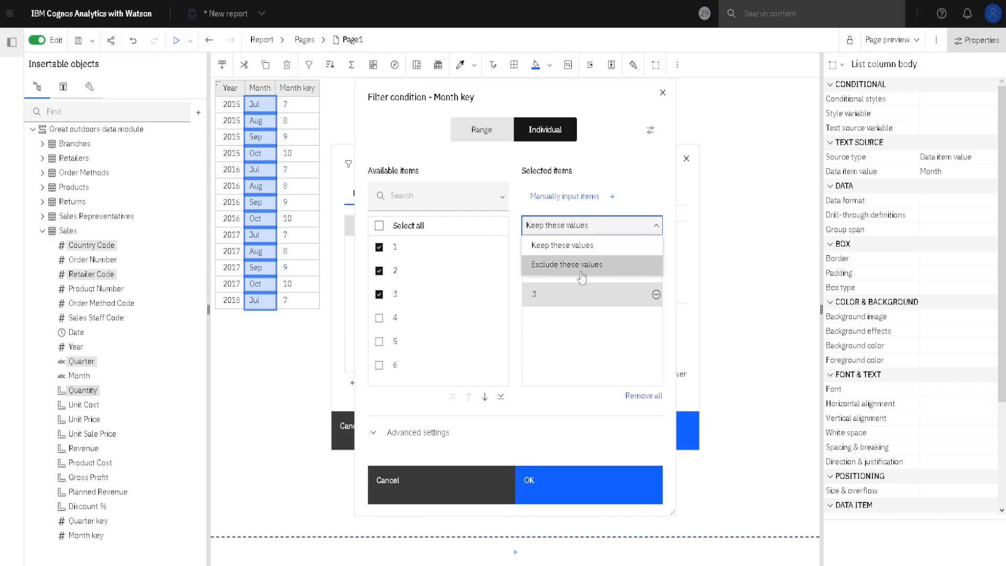
left_click(614, 246)
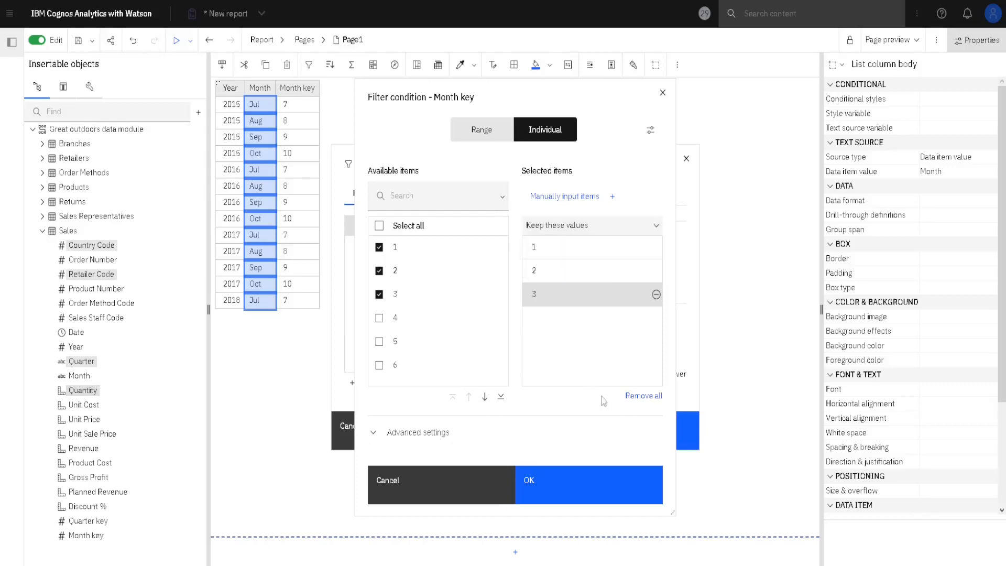
left_click(567, 487)
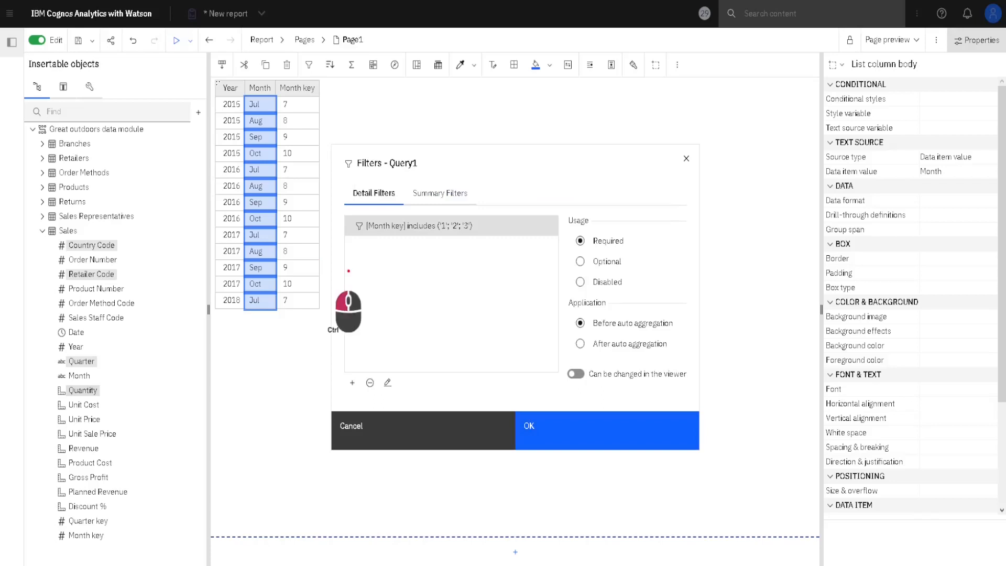
left_click(569, 435)
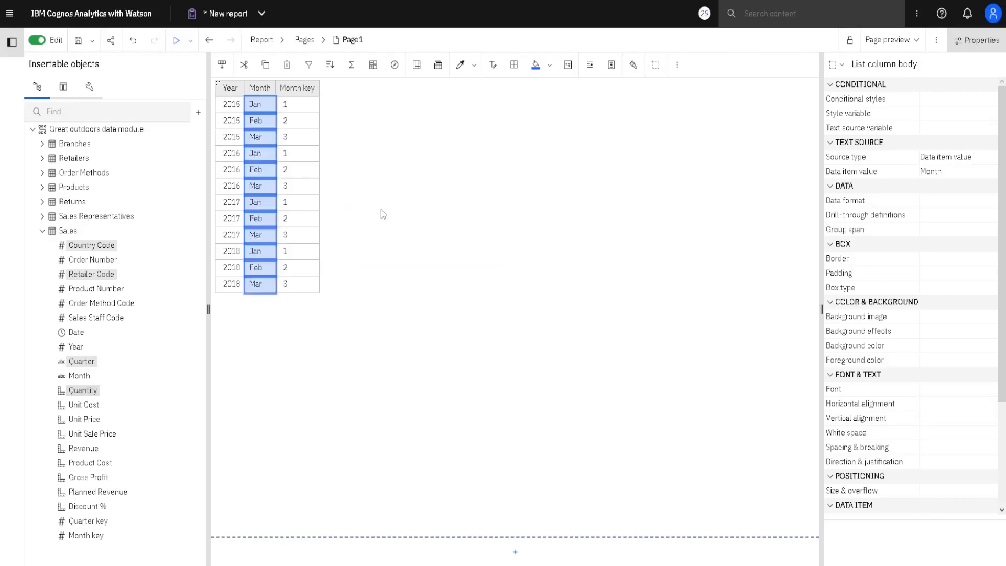
Step: Reopen the Month key filter that includes 1, 2 and 3 and remove all its selected items
left_click(308, 70)
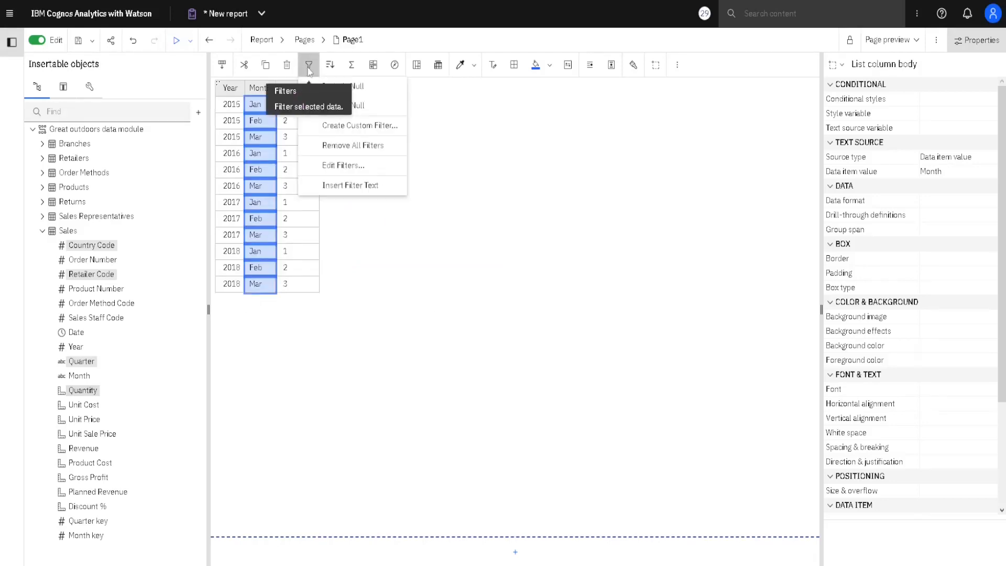
left_click(370, 165)
left_click(429, 231)
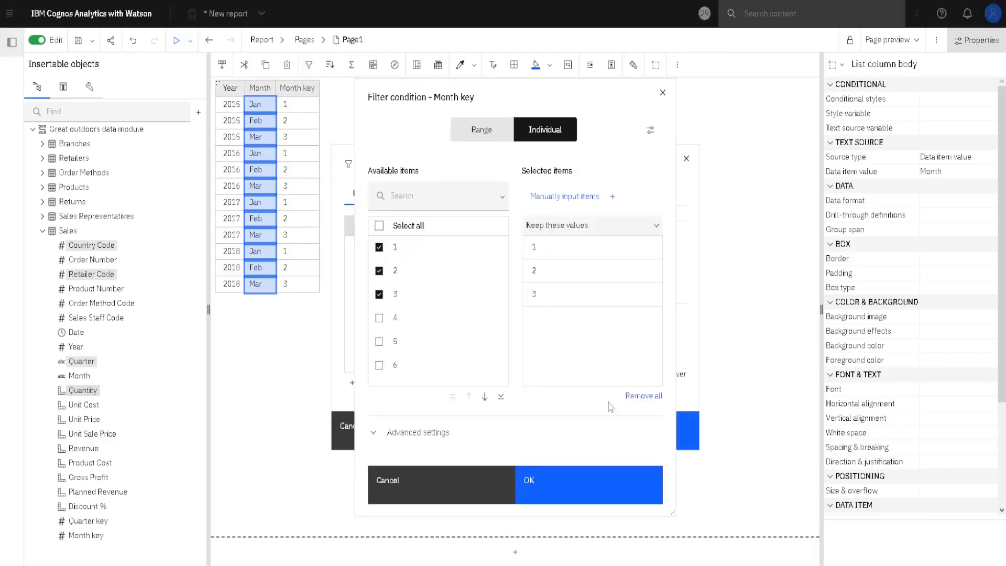
left_click(643, 395)
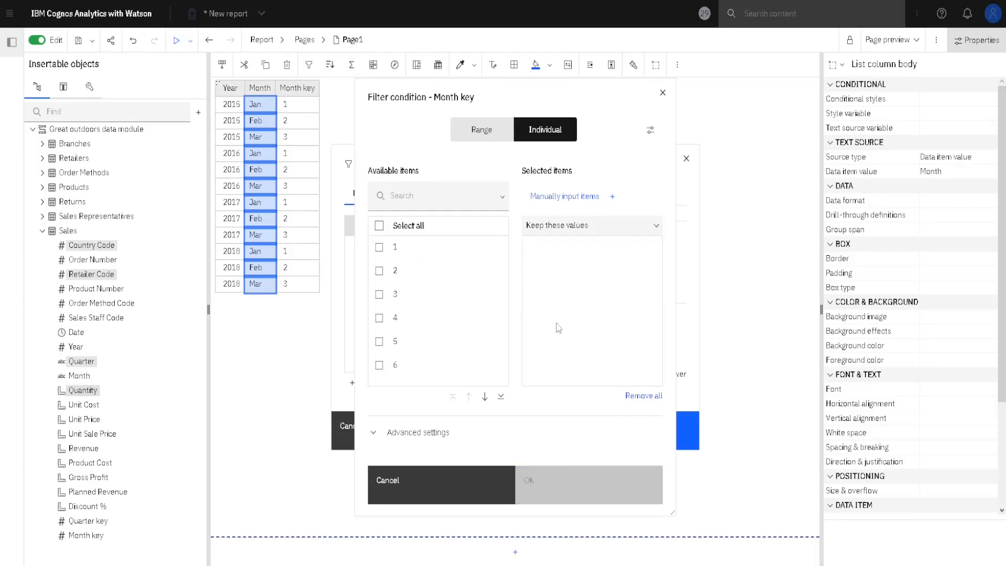
Step: Search the available items for 5 and 7, select each value, and remove all selected items again
left_click(484, 396)
left_click(468, 396)
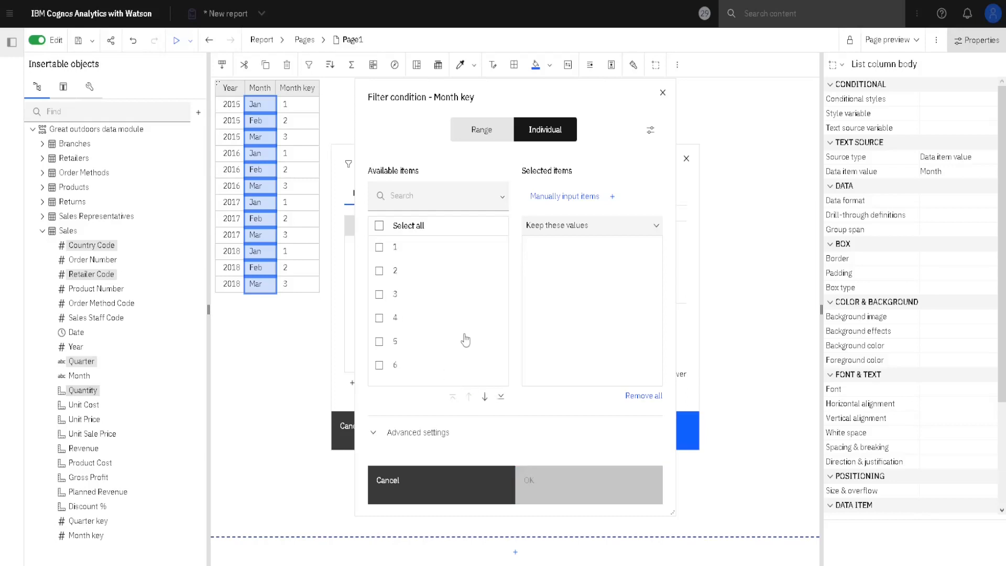
left_click(411, 199)
type("5")
left_click(380, 253)
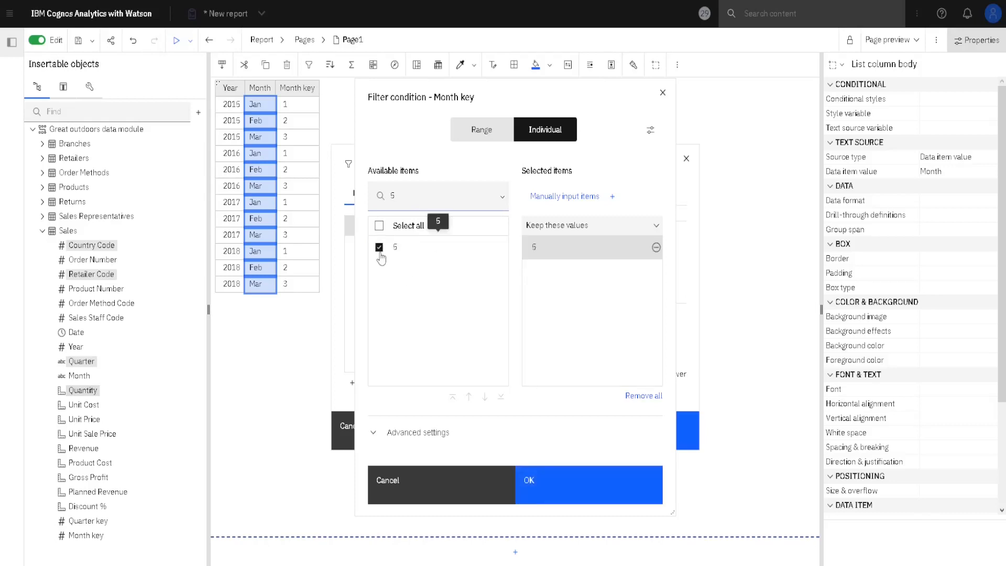
left_click(379, 200)
type("7")
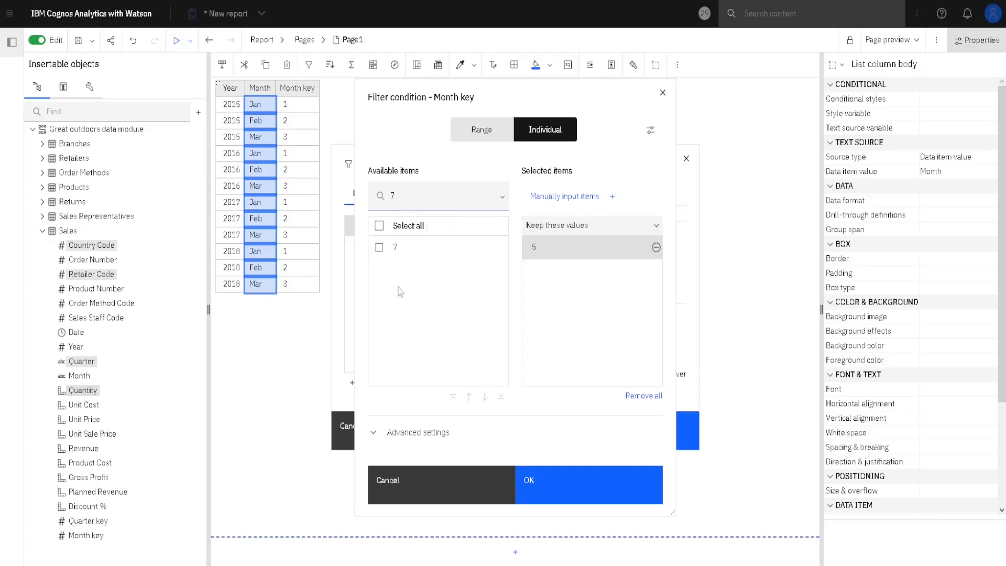
left_click(378, 249)
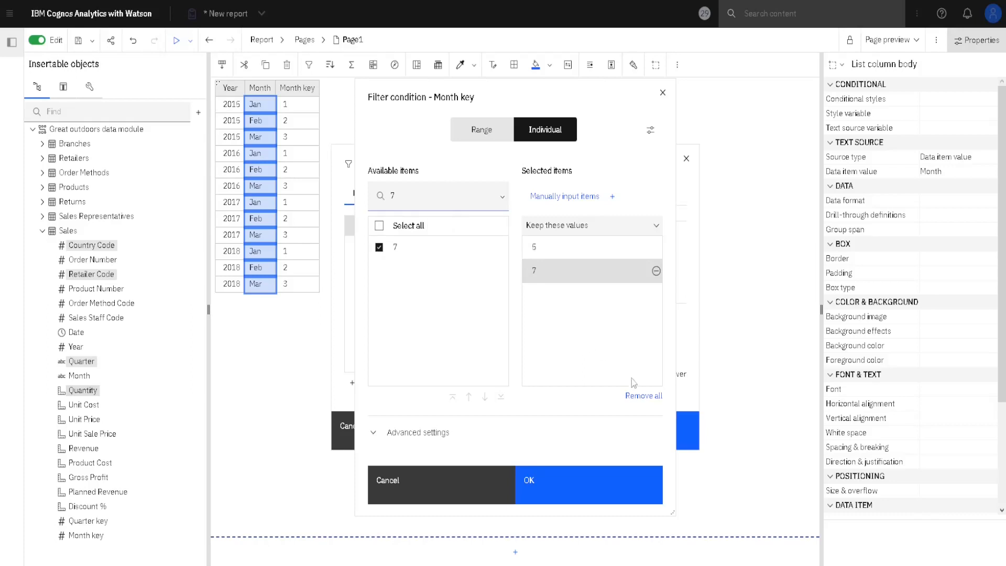
left_click(642, 396)
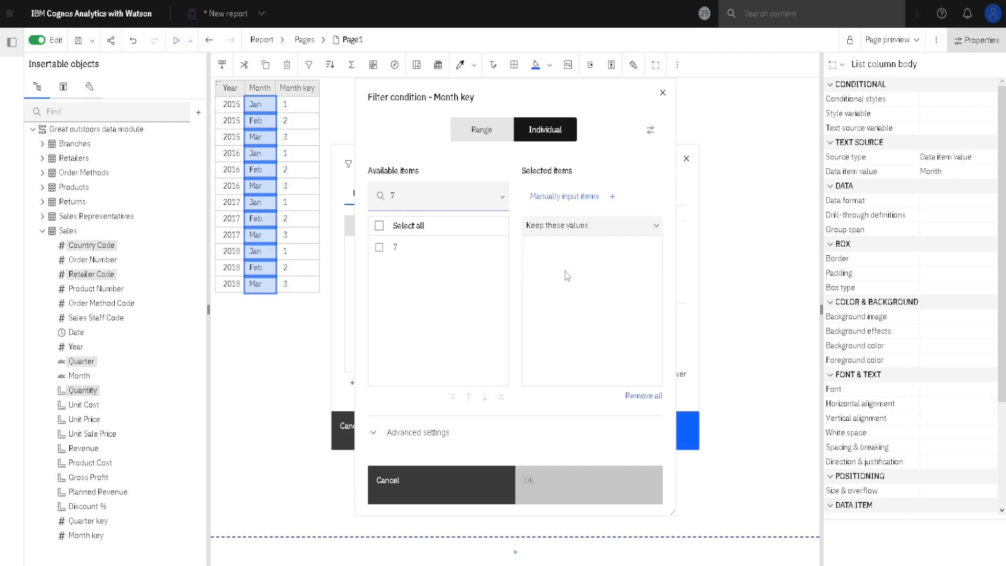
Step: Manually input the items 4, 8 and 10 using Plus Sign as keyword delimiter, add them, and remove all selected items again
left_click(563, 198)
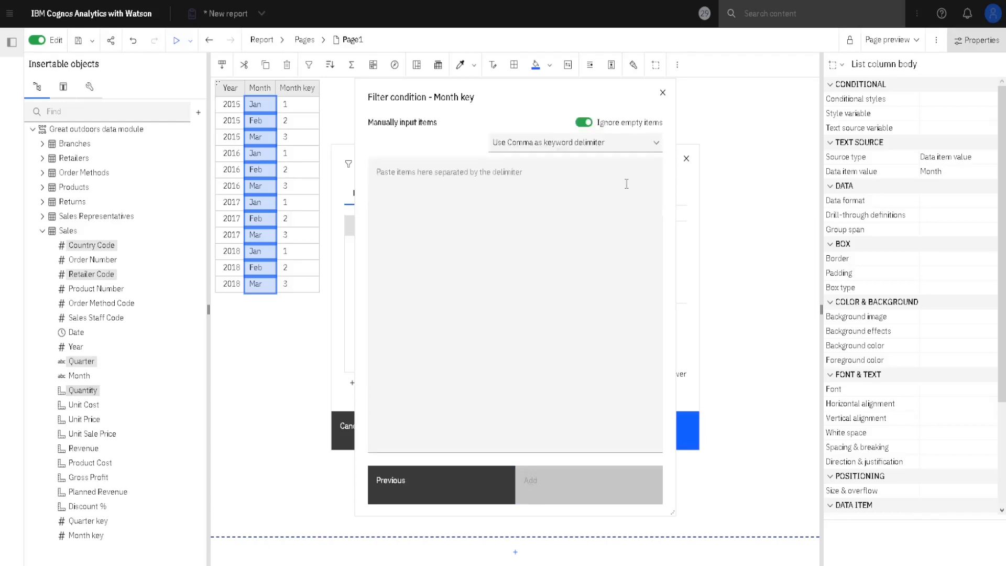
left_click(654, 149)
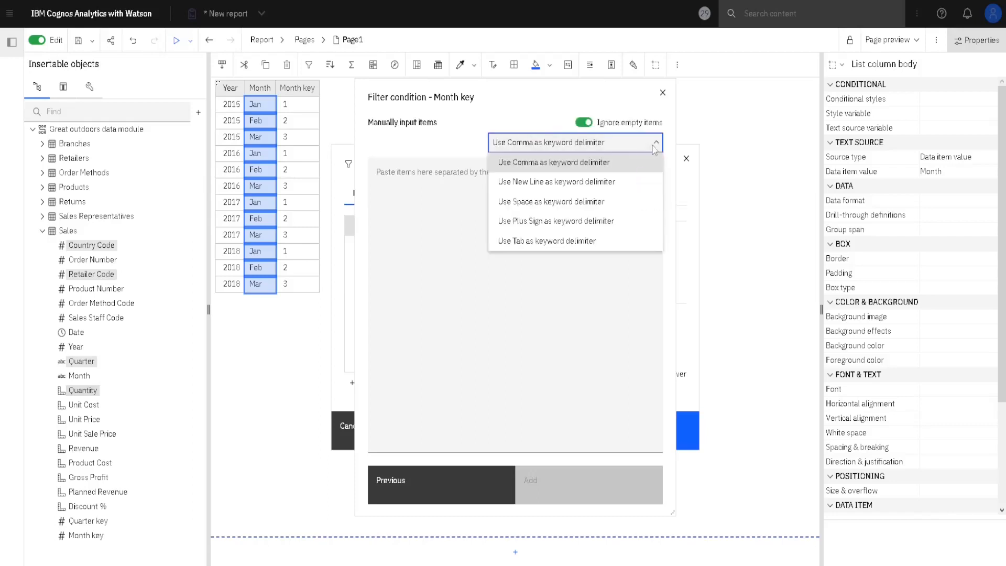
left_click(618, 222)
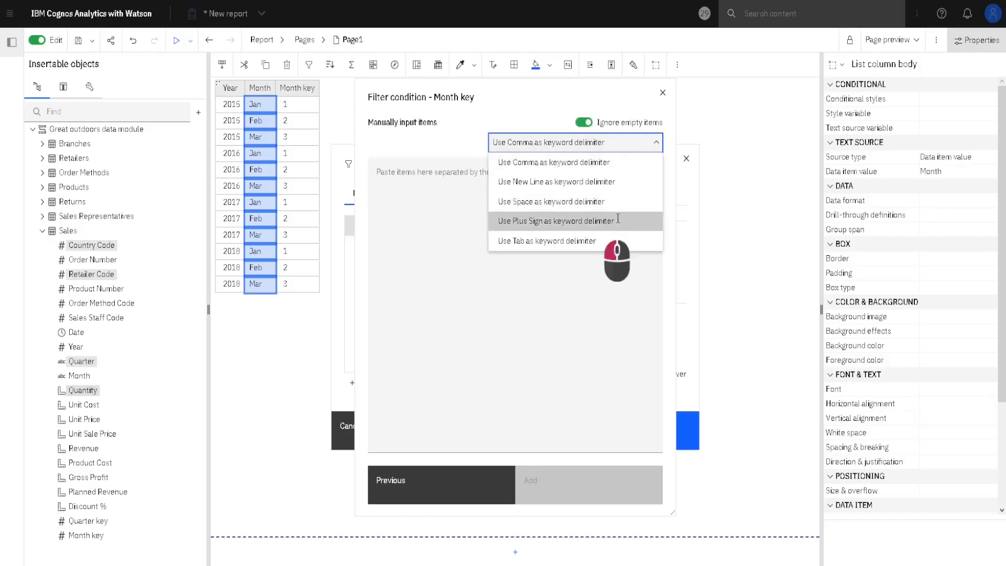
left_click(388, 180)
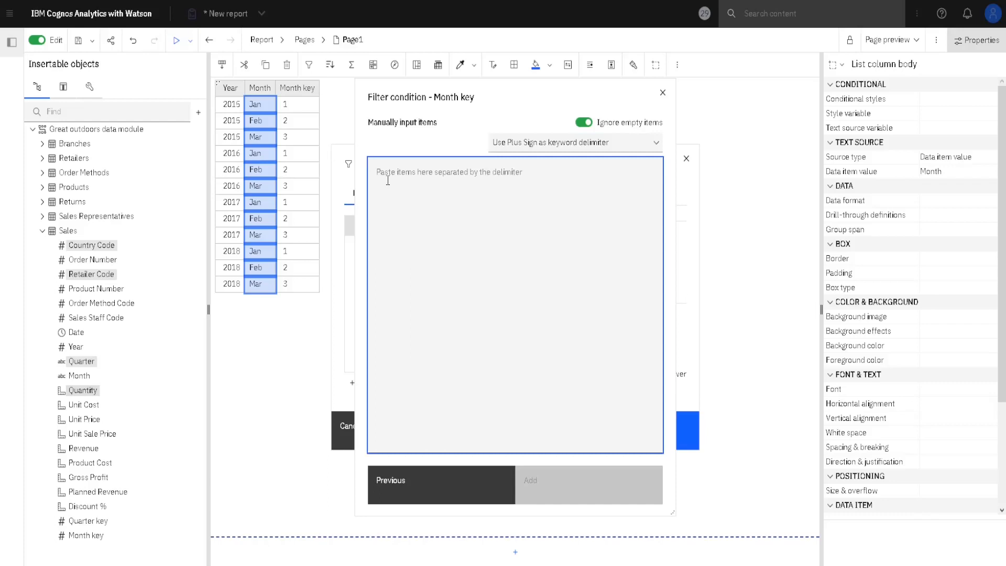
type("4+8+10")
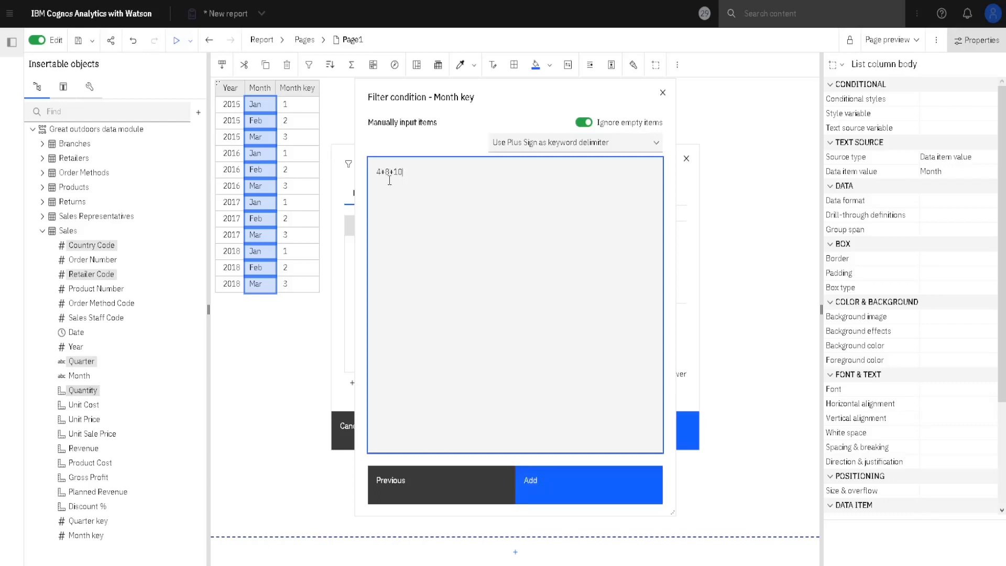
left_click(570, 478)
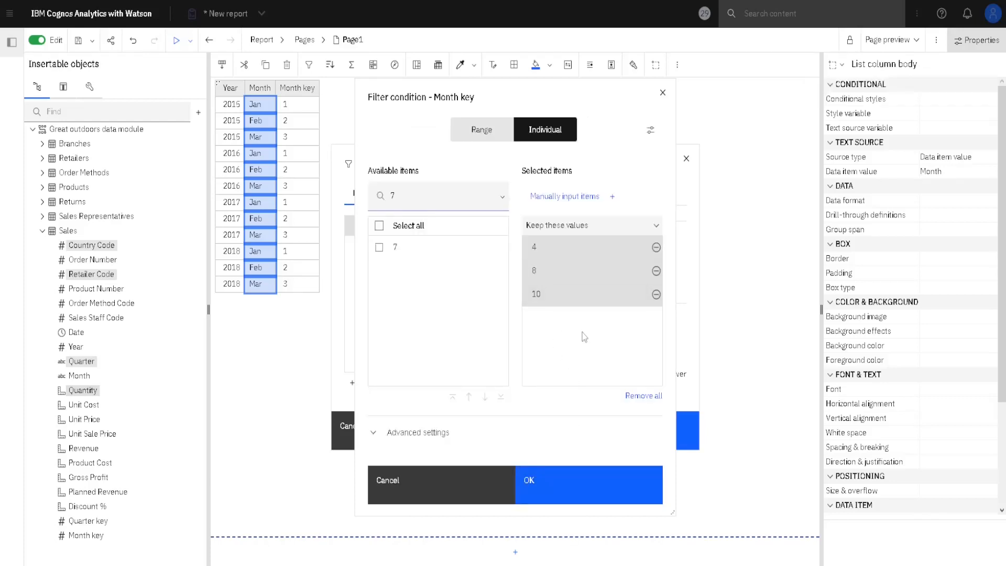
left_click(642, 396)
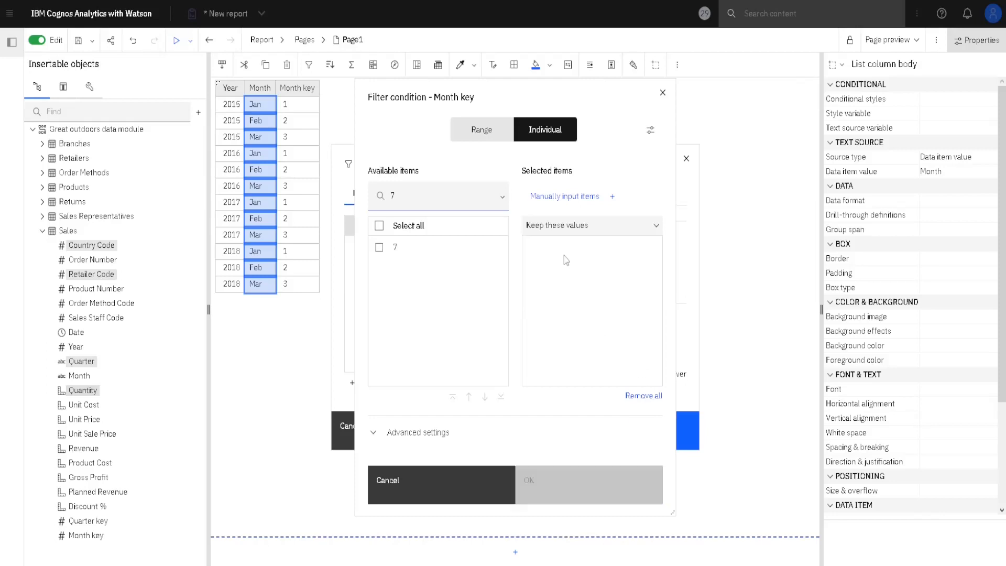
Step: Start manually inputting items again and set New Line as the keyword delimiter
left_click(564, 199)
left_click(655, 143)
left_click(601, 183)
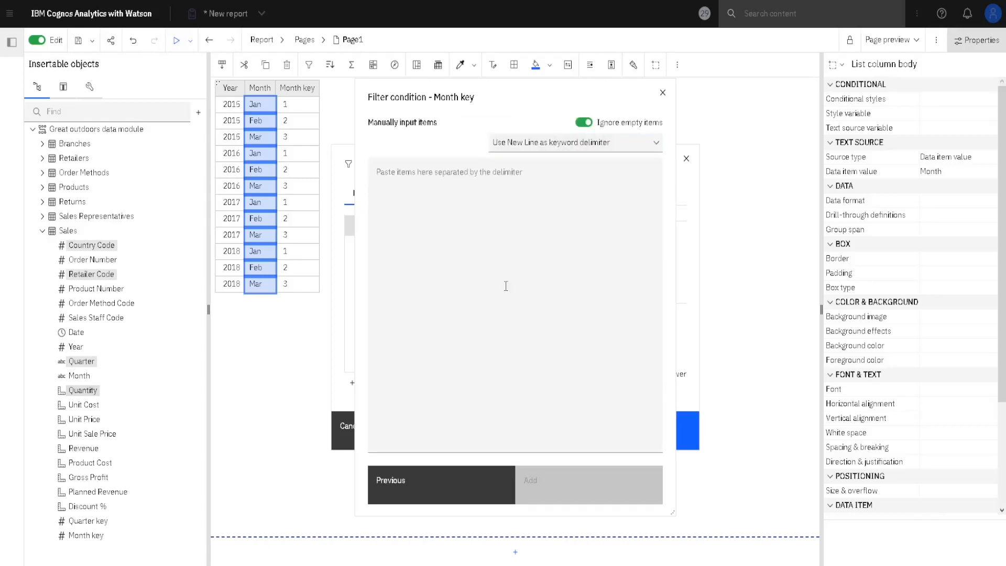
Step: Copy the lines 3, 7 and 9 from New Text Document.txt in Notepad++ and add them to the Month key filter's selected items
key("alt+Tab")
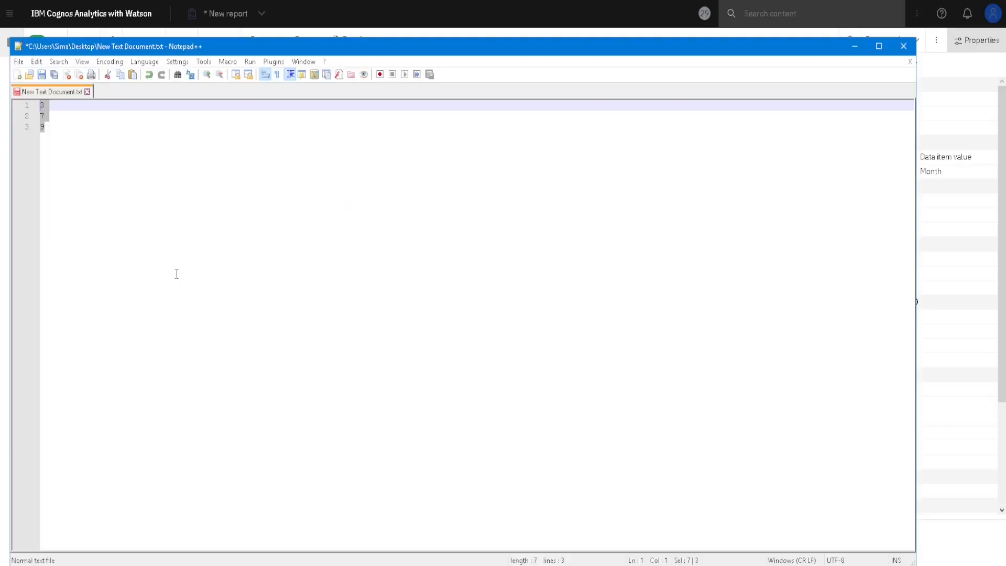
right_click(44, 111)
left_click(82, 135)
key("alt+Tab")
left_click(412, 180)
right_click(412, 180)
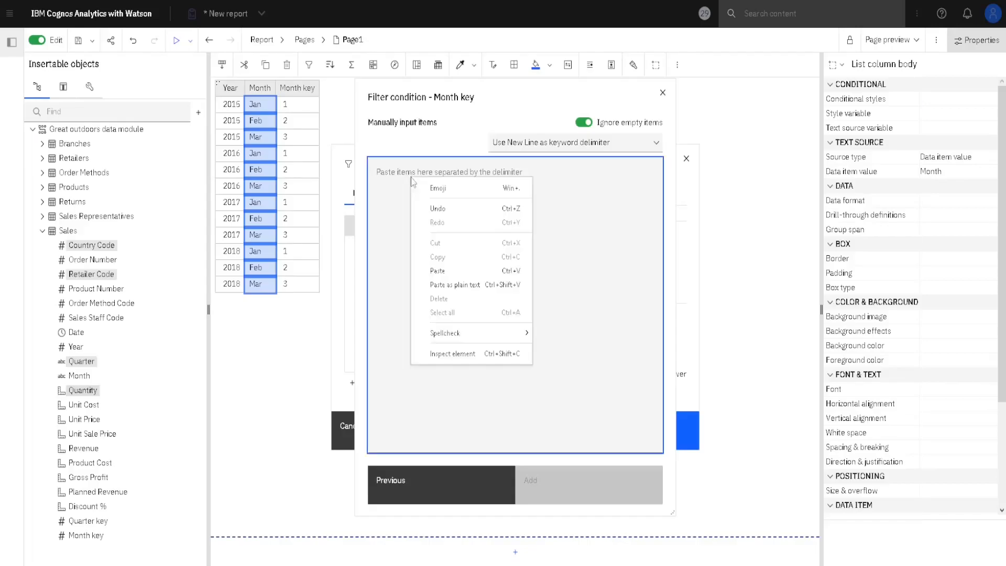
left_click(464, 271)
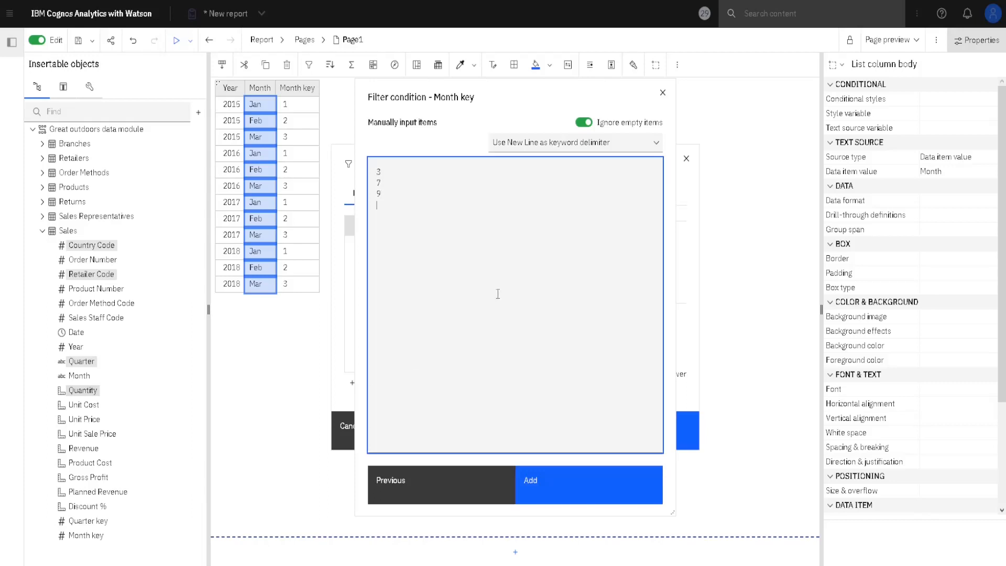
left_click(572, 470)
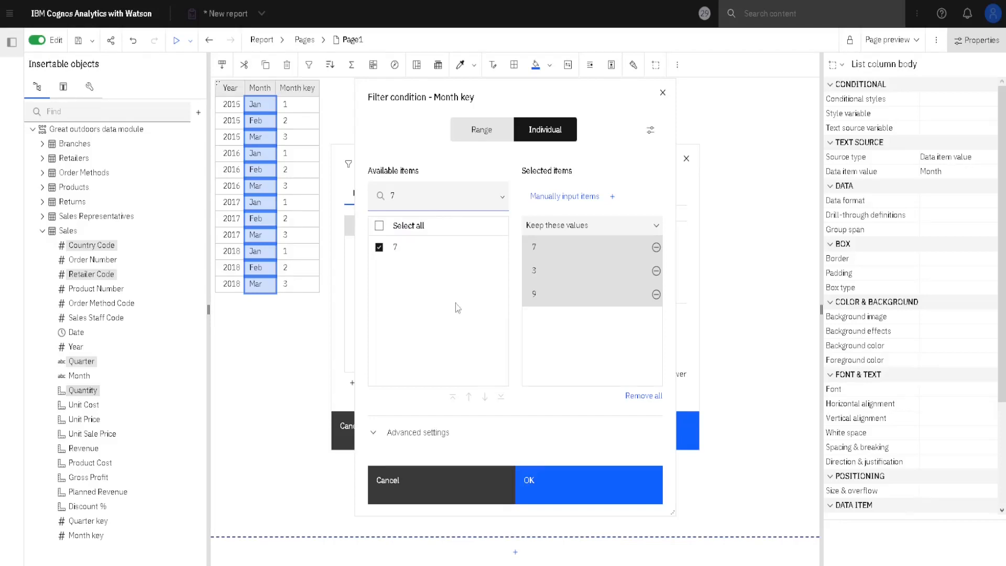
Step: Search the available items for 1 with the option Ends with any of these Keywords
left_click(504, 206)
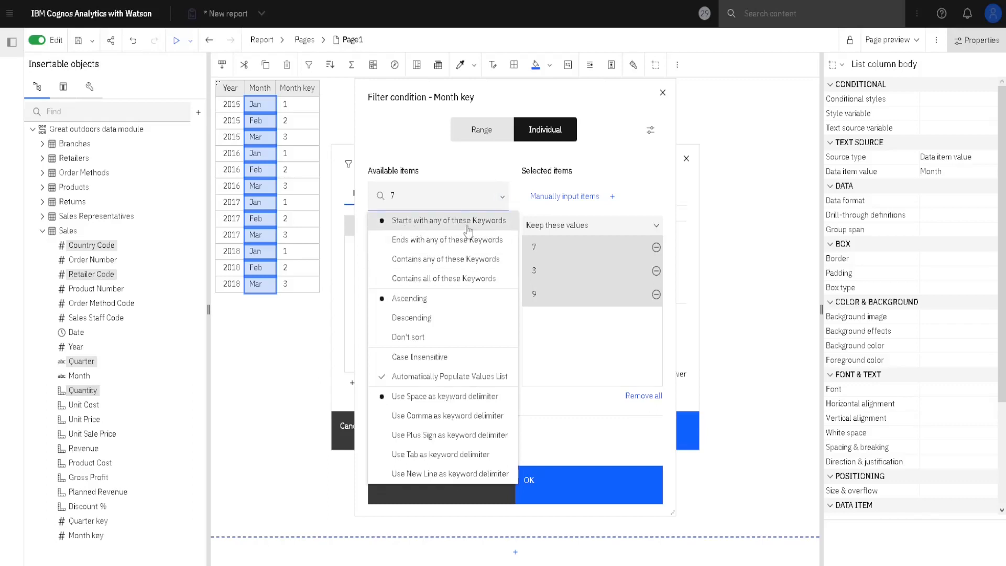
left_click(401, 196)
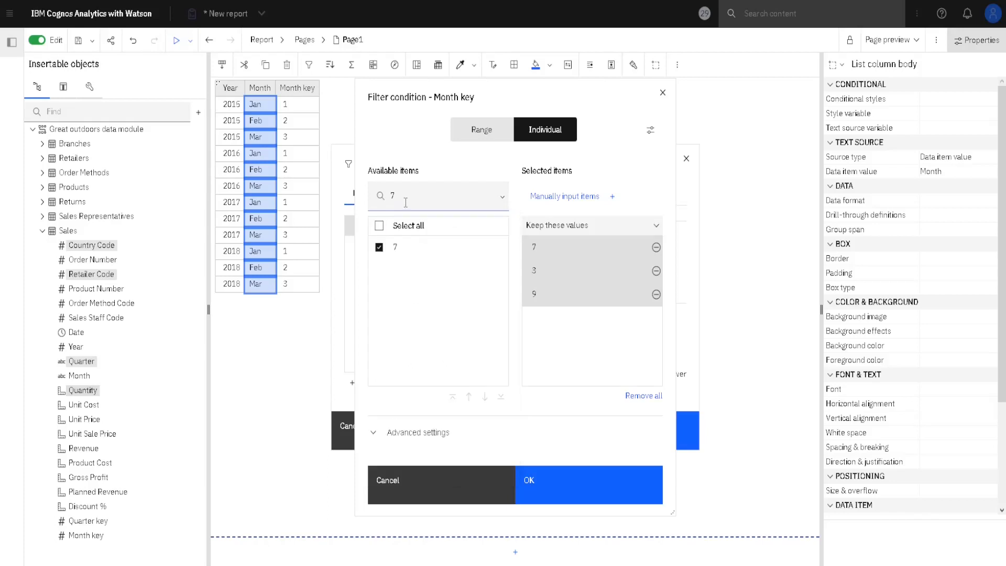
double_click(446, 201)
type("1")
left_click(502, 197)
left_click(413, 199)
Step: Search the available items for 1,2,3 with Comma as keyword delimiter and the option Contains any of these Keywords
left_click(503, 197)
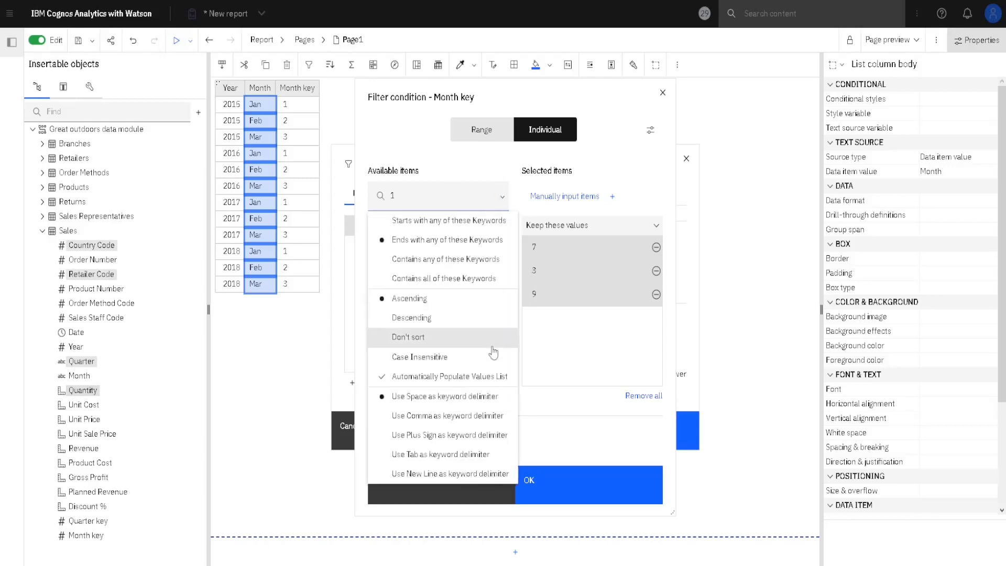
left_click(466, 421)
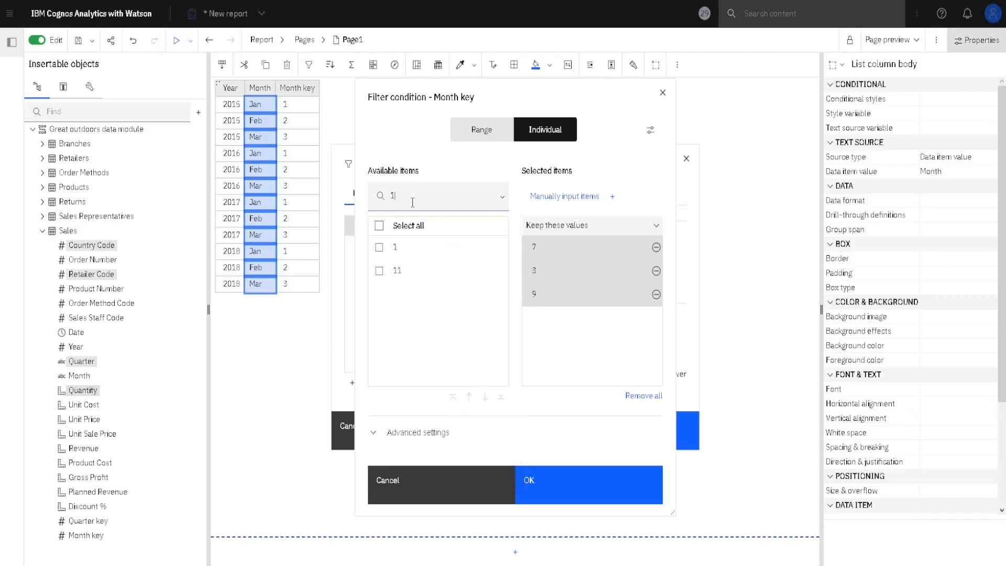
left_click(502, 197)
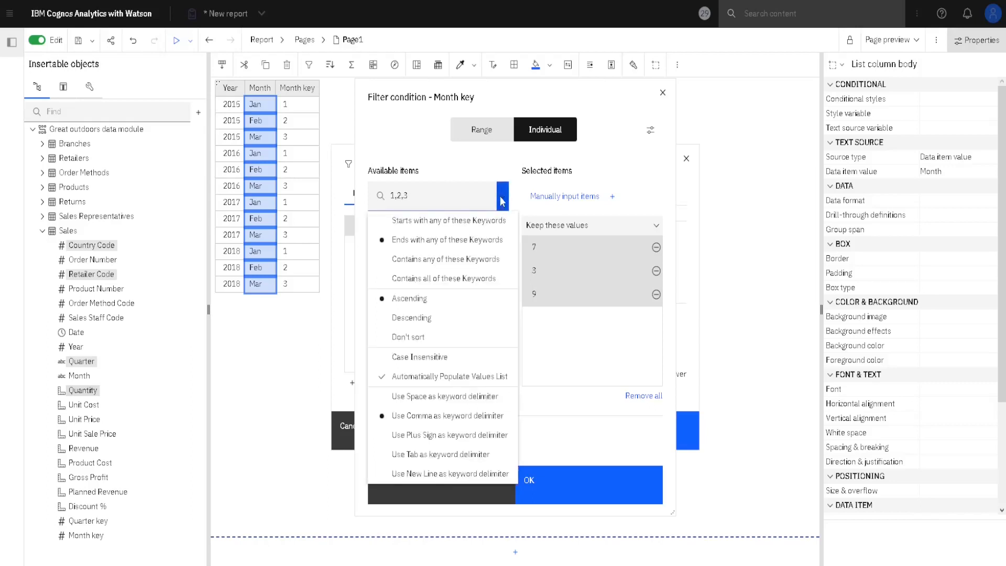
left_click(466, 260)
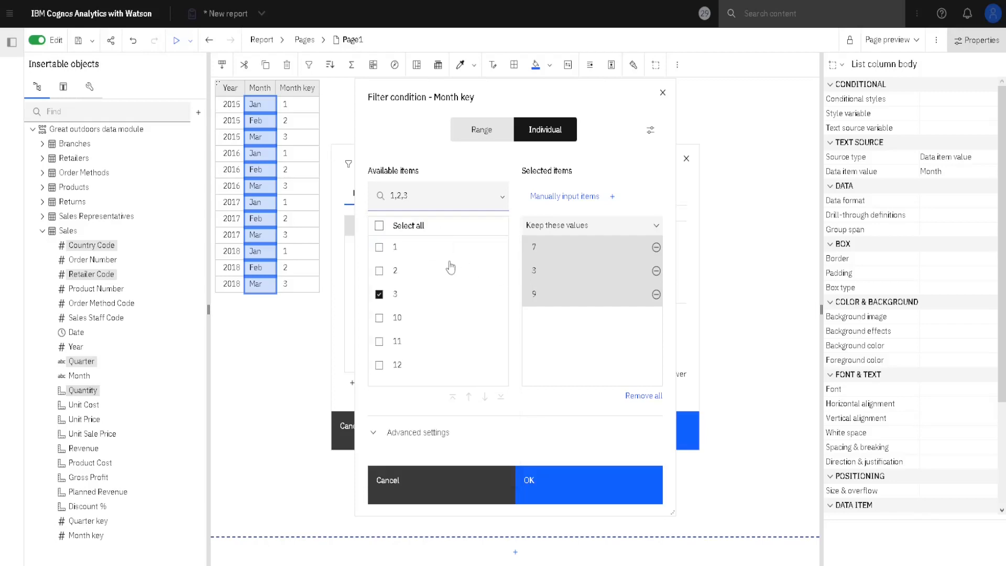
Step: Sort the available Month key items in descending order
left_click(504, 203)
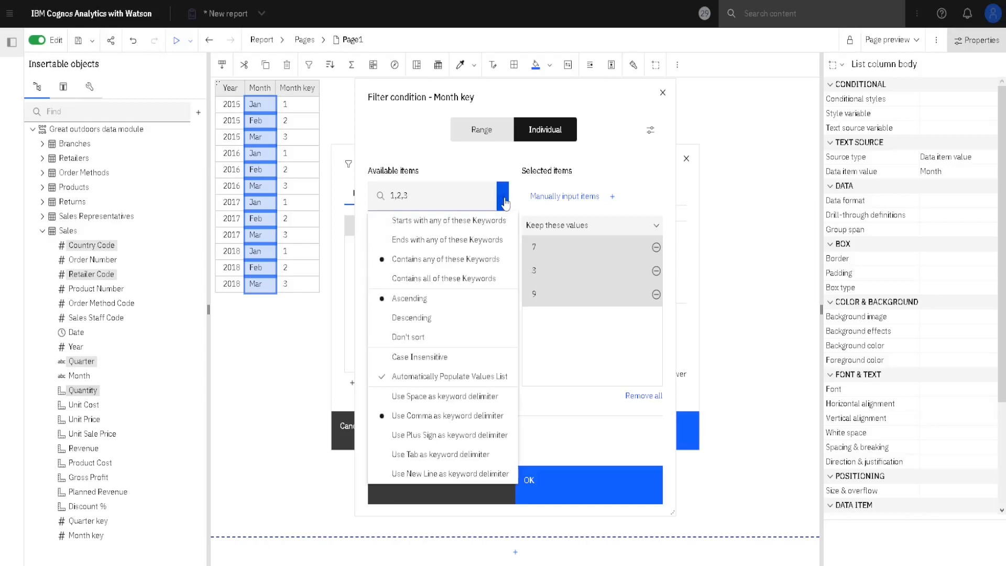
left_click(504, 203)
left_click(504, 202)
left_click(422, 320)
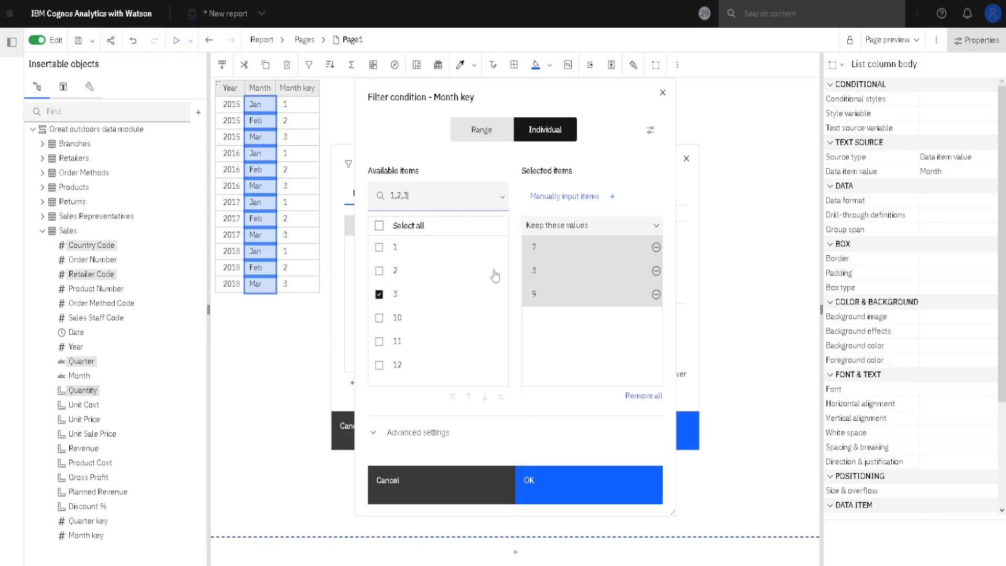
Step: Turn off Automatically Populate Values List for the available items and confirm the filter condition
left_click(503, 203)
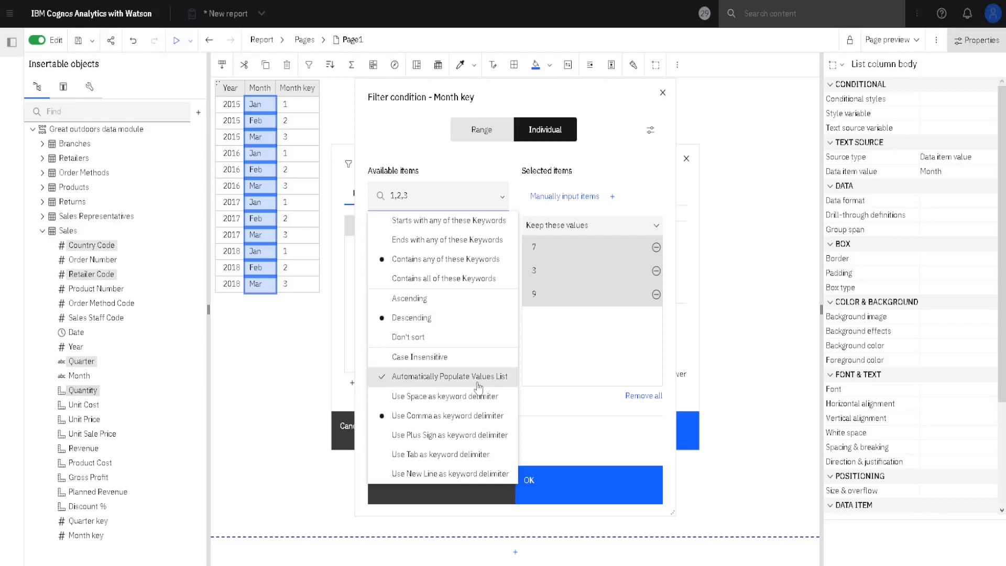
left_click(433, 382)
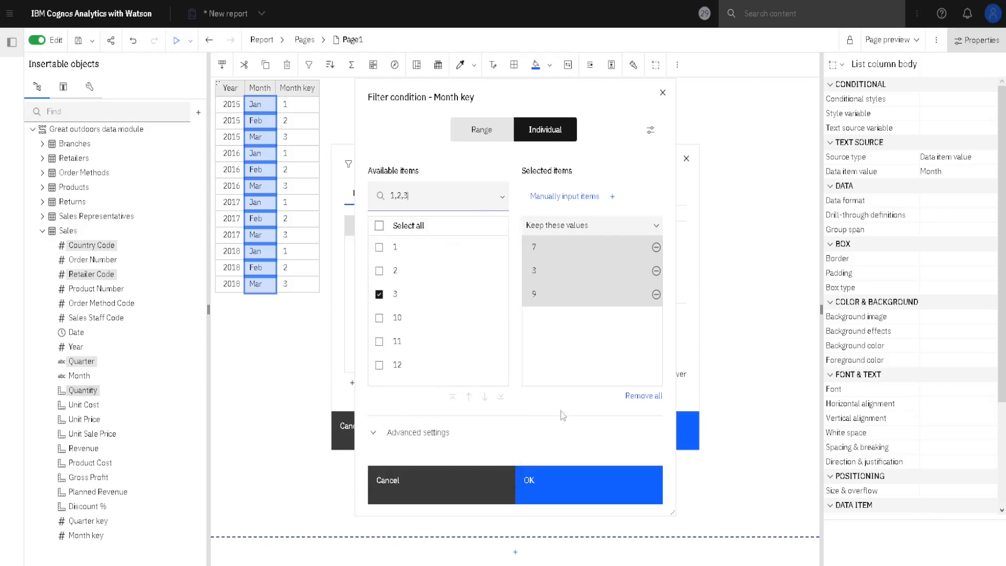
left_click(566, 488)
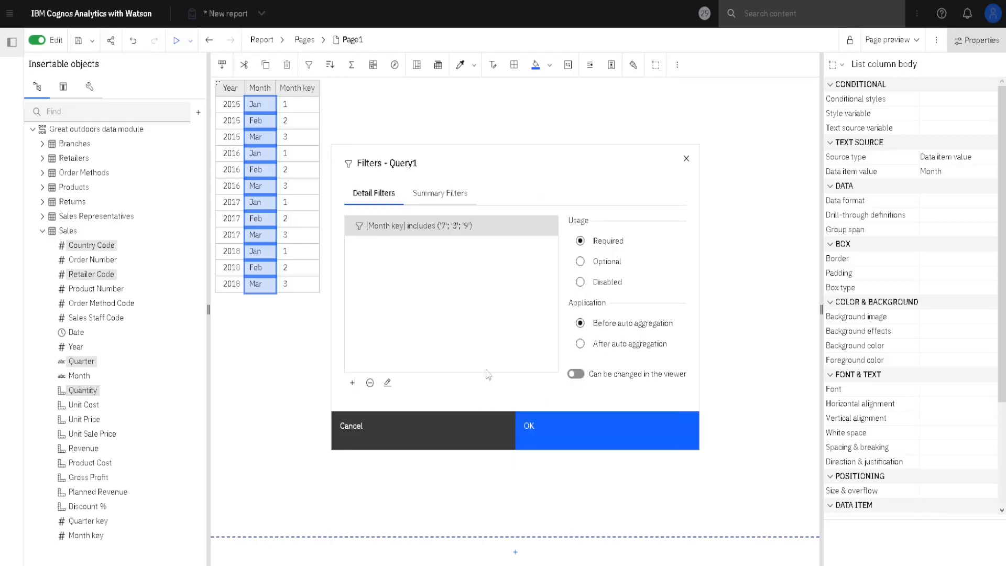
Step: Reopen the Month key filter, turn Automatically Populate Values List back on, and confirm the filter condition
double_click(431, 231)
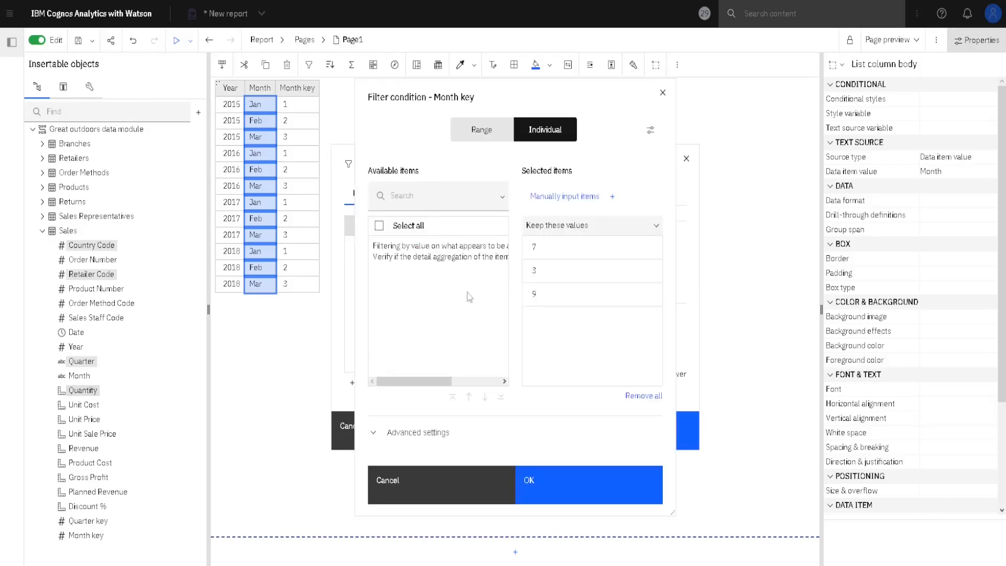
left_click(502, 197)
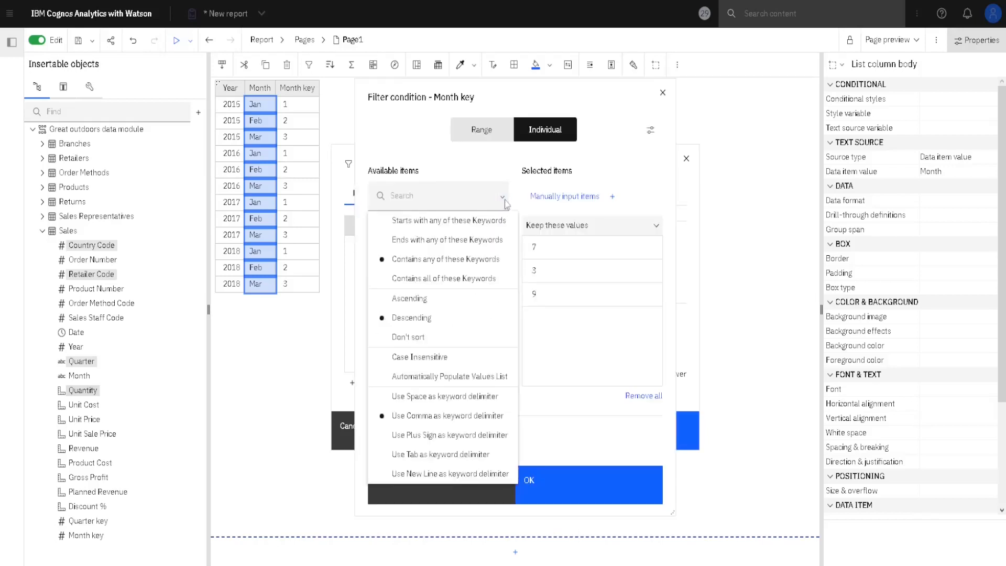
left_click(422, 377)
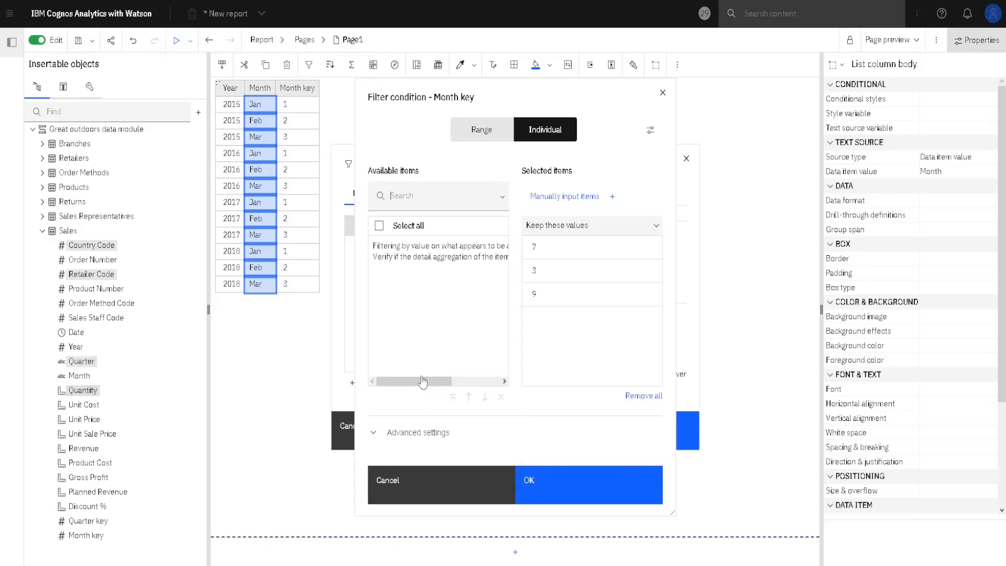
left_click(556, 480)
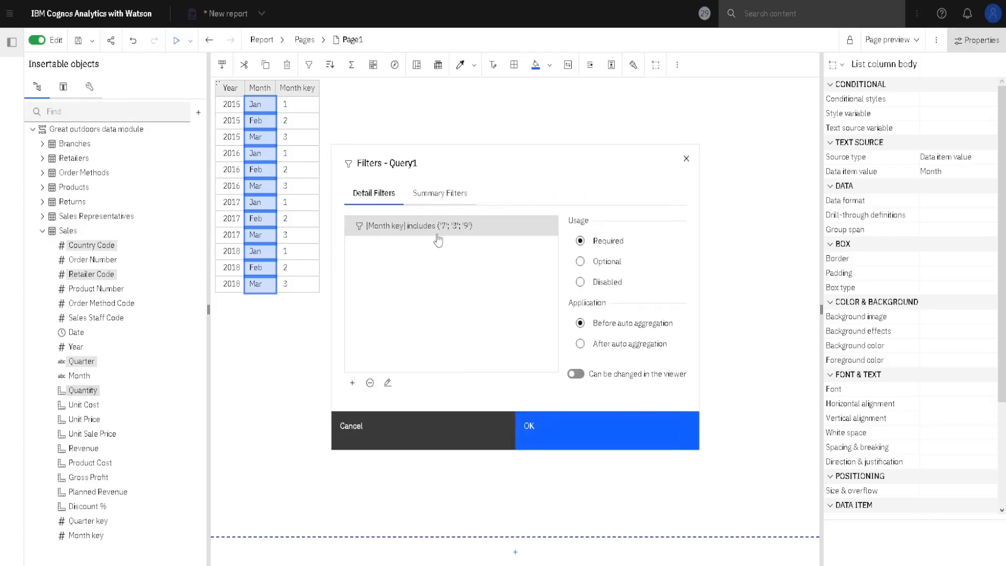
Step: Reopen the Month key filter and show the search options of its available items
double_click(441, 229)
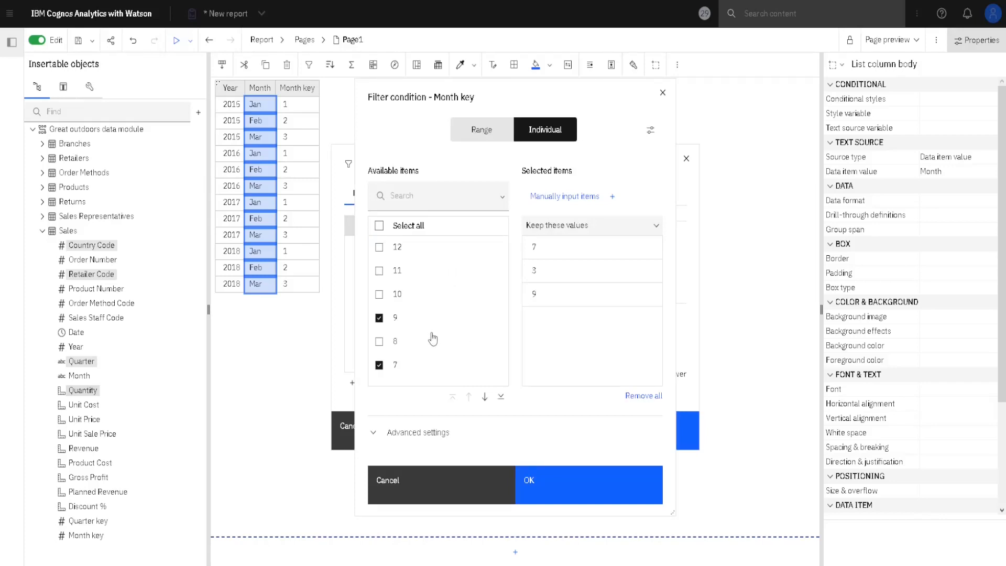
left_click(504, 201)
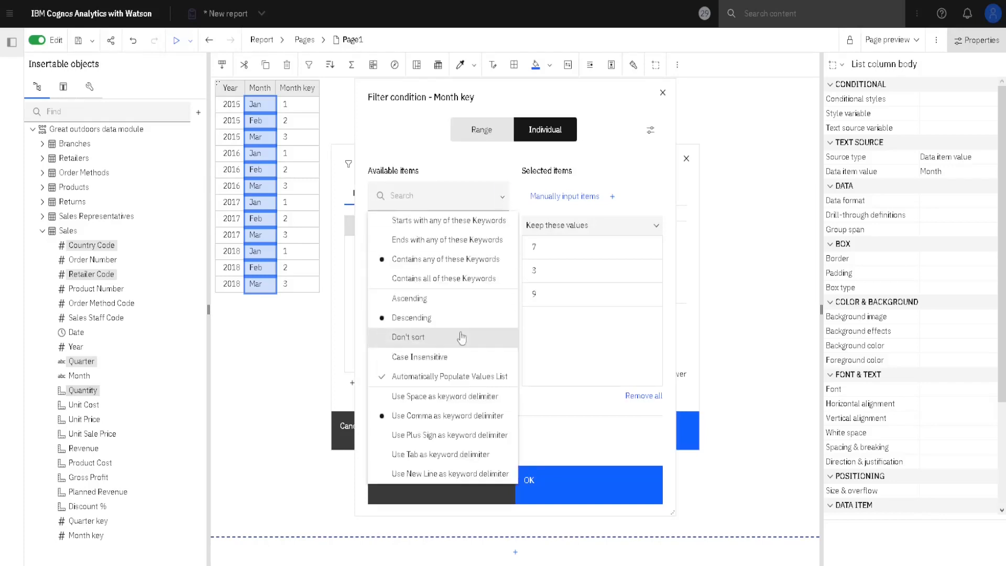